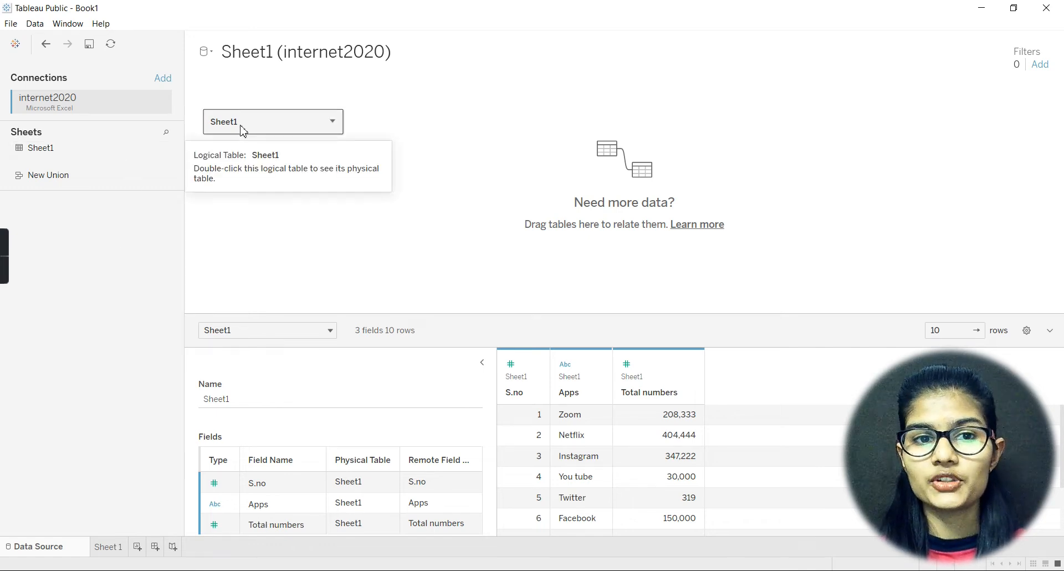
# Leave the data source view for Sheet 1 and add a new blank worksheet to the workbook
pyautogui.click(117, 548)
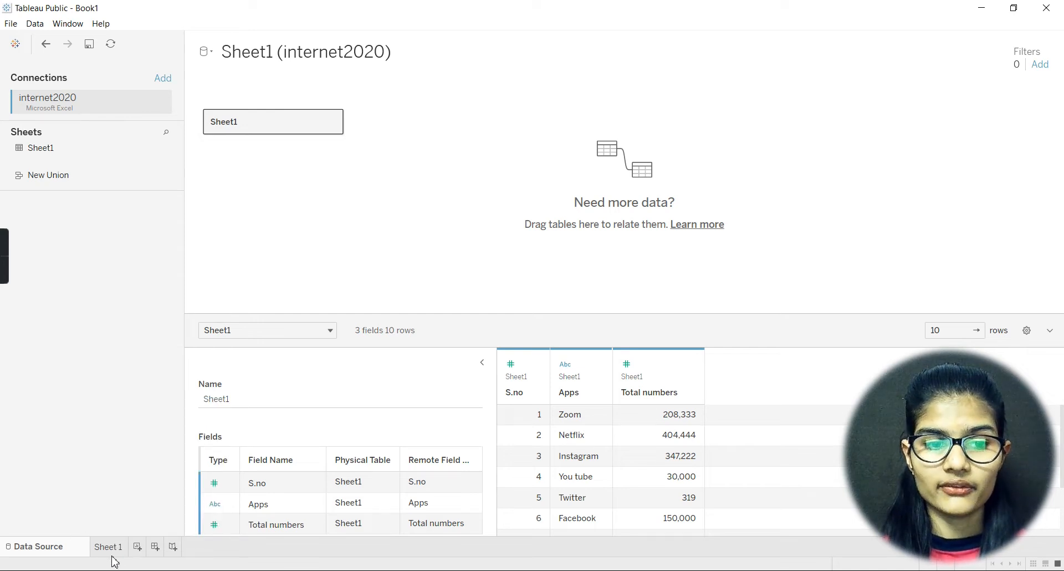
pyautogui.click(108, 548)
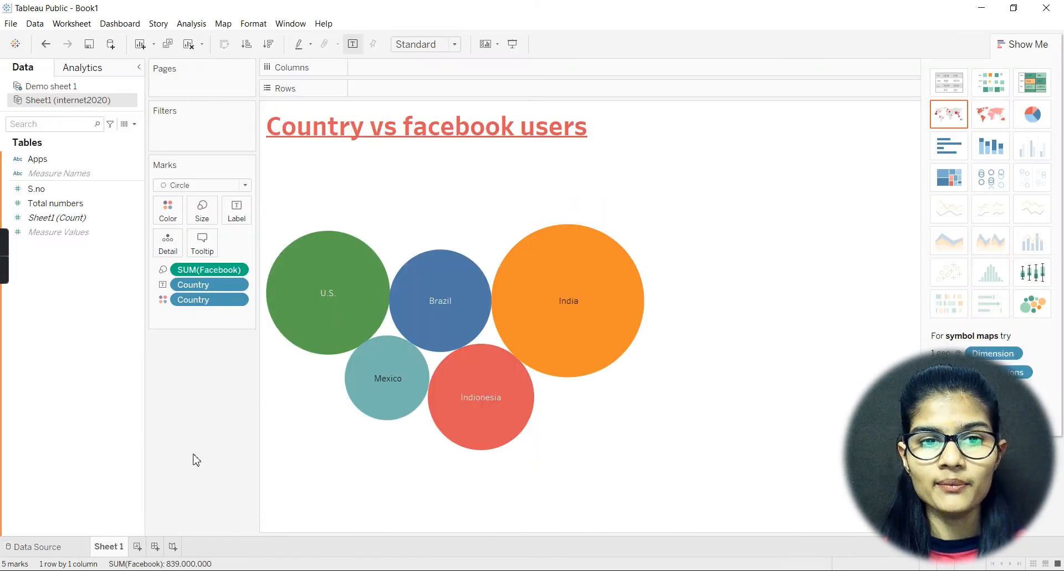
pyautogui.click(137, 546)
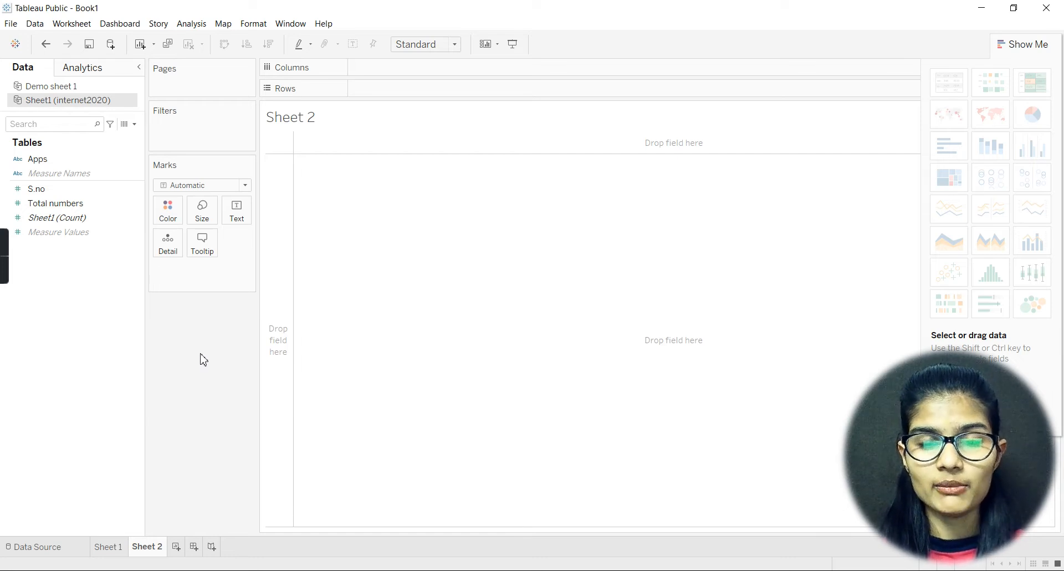
# Build a horizontal bar chart with Total numbers as the columns and Apps as the rows
pyautogui.click(19, 204)
pyautogui.moveTo(58, 208); pyautogui.dragTo(382, 77)
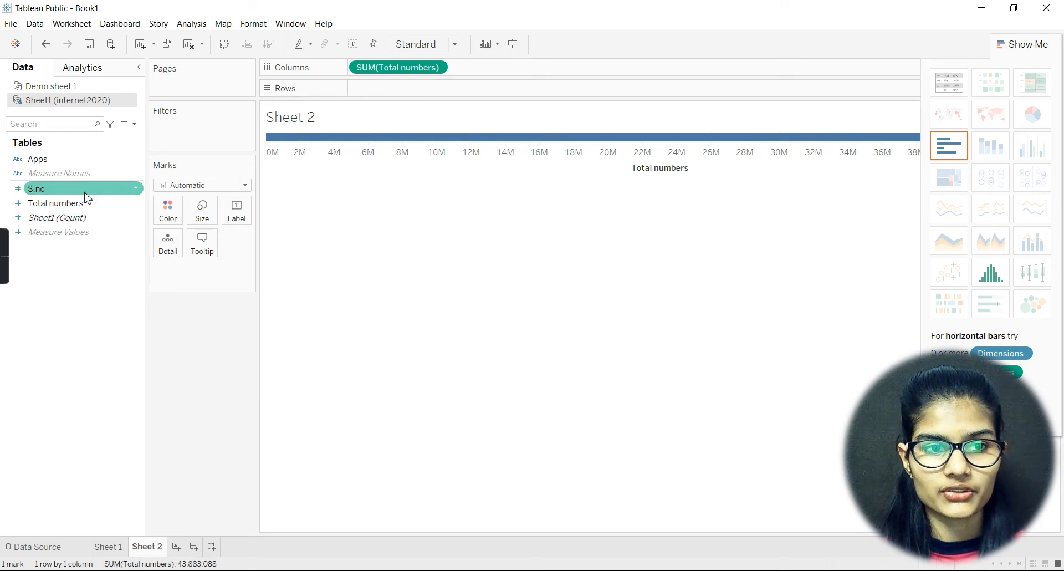
pyautogui.moveTo(96, 165); pyautogui.dragTo(493, 275)
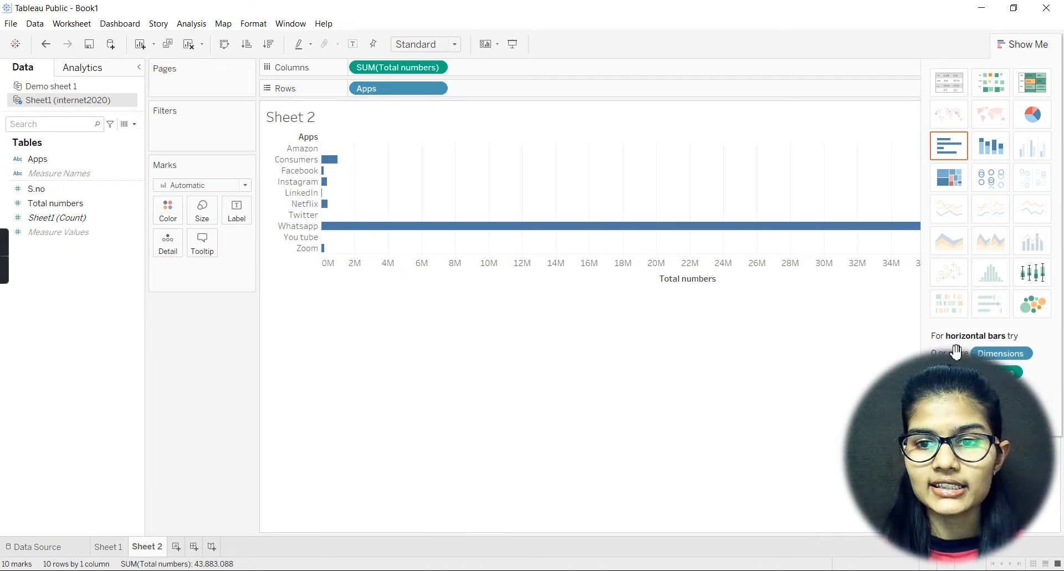
# Try showing the app totals as stacked bars, a pie chart and packed bubbles, inspecting individual bubbles
pyautogui.click(989, 150)
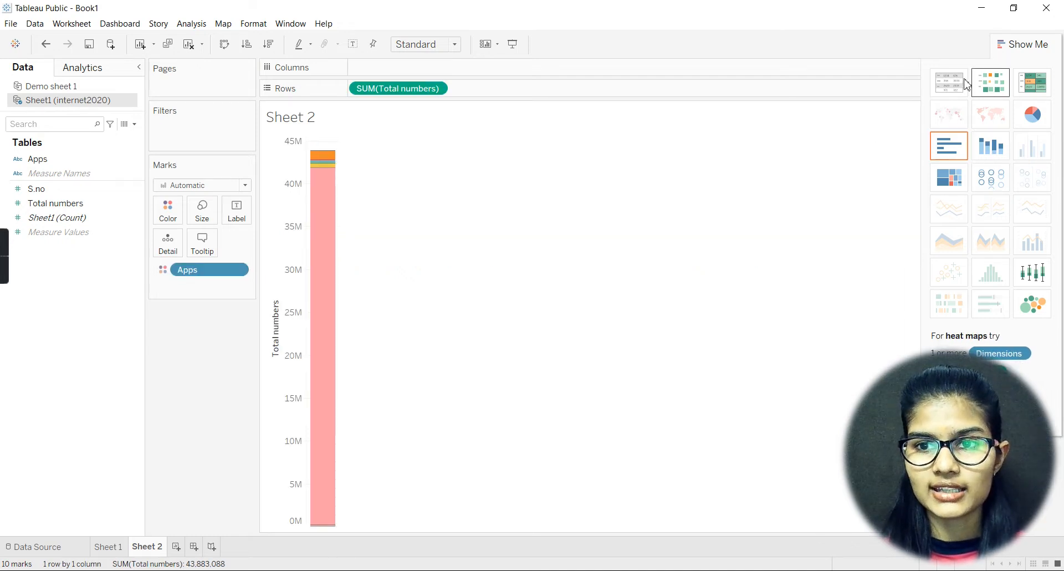
pyautogui.click(1034, 124)
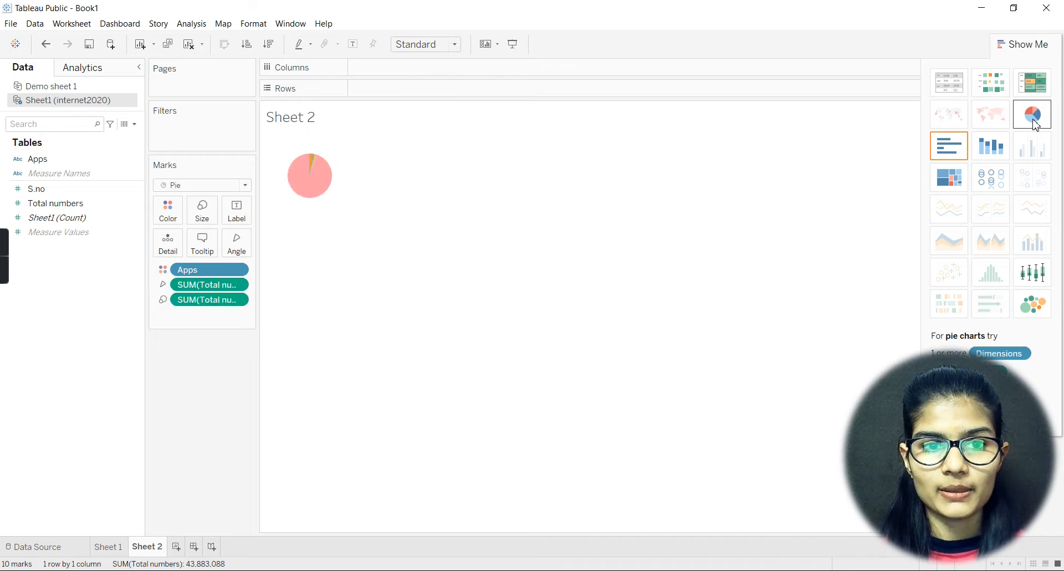
pyautogui.click(1040, 310)
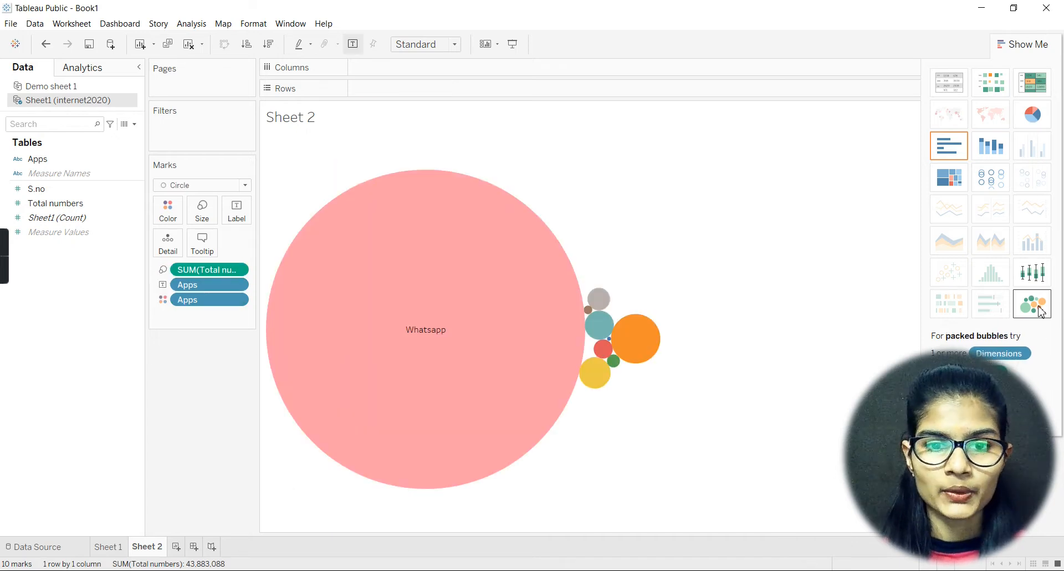
pyautogui.moveTo(453, 311)
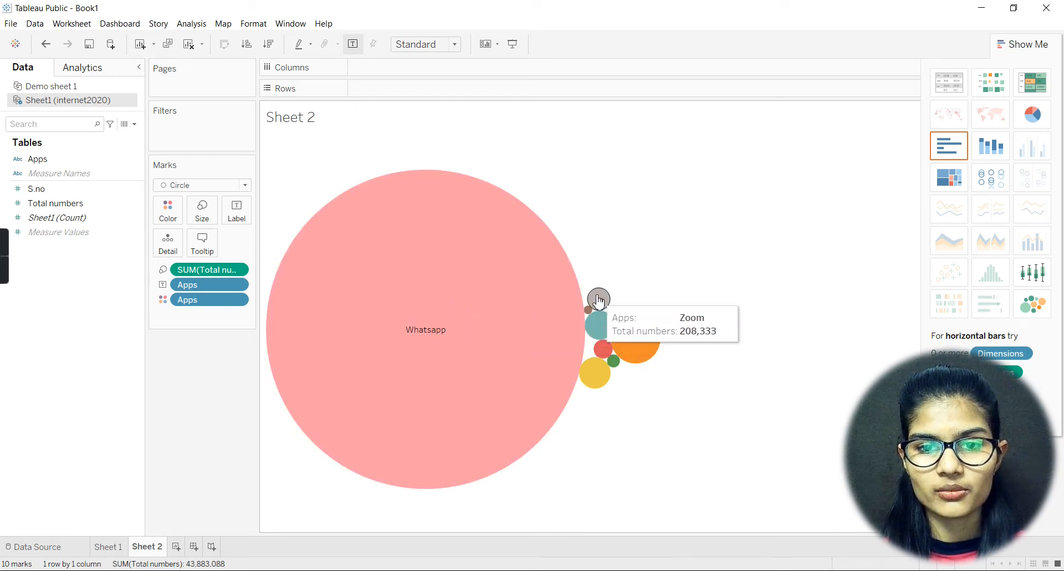
pyautogui.moveTo(607, 354)
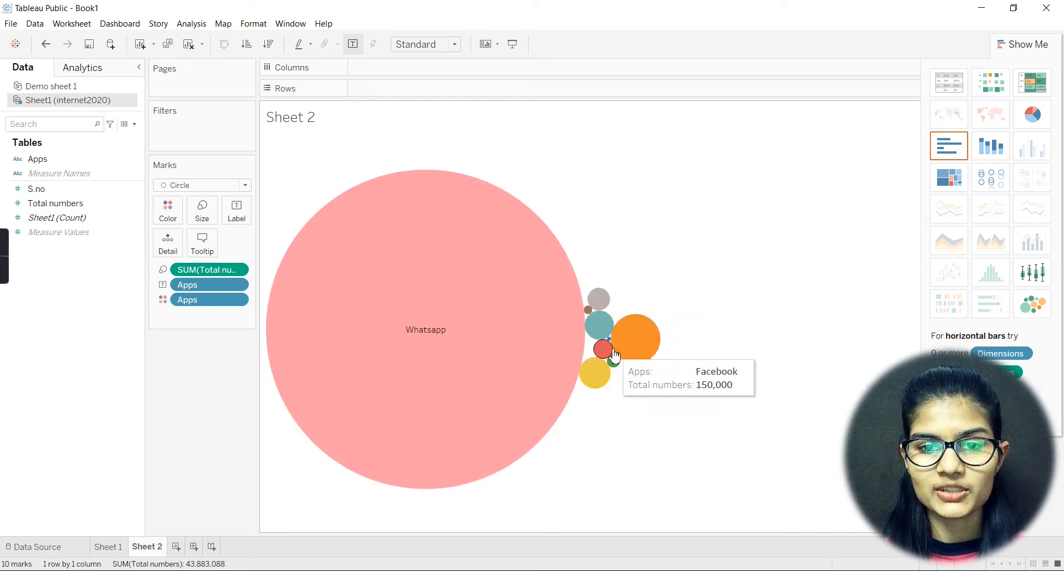
# Try showing the app totals as a box plot, treemap, text table, heat map and highlight table
pyautogui.click(1040, 279)
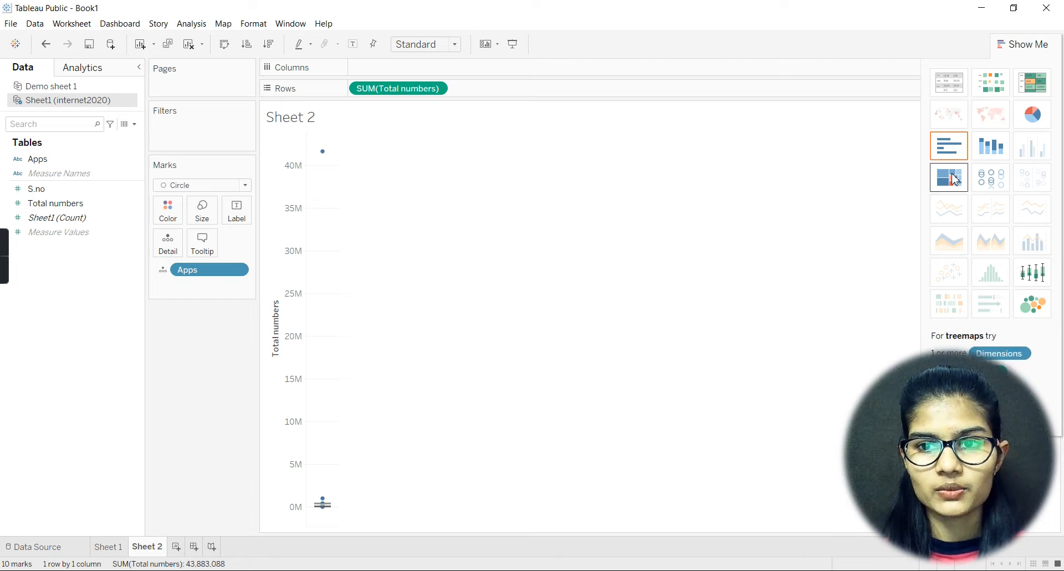
pyautogui.click(954, 179)
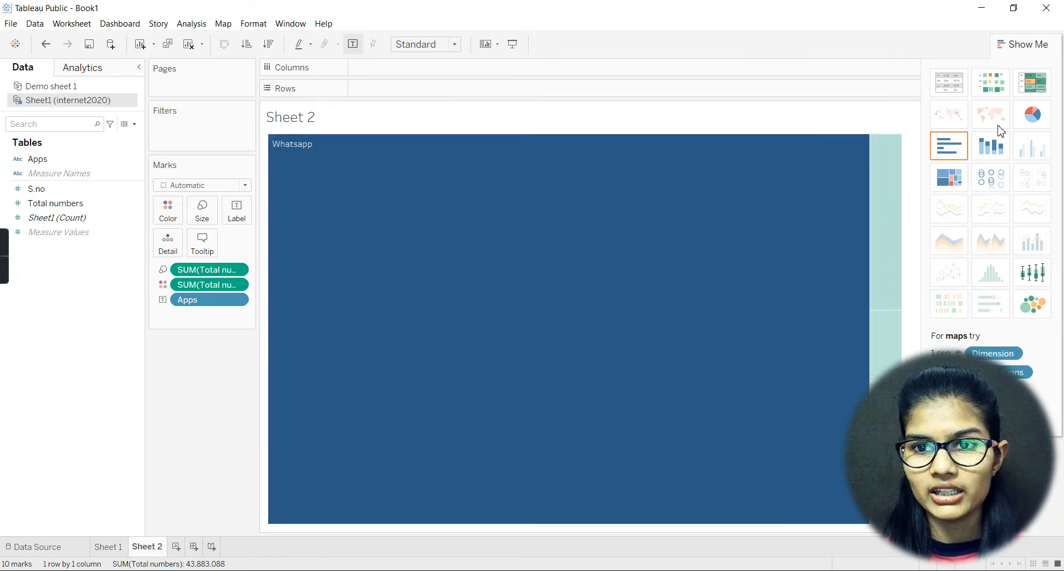
pyautogui.click(957, 91)
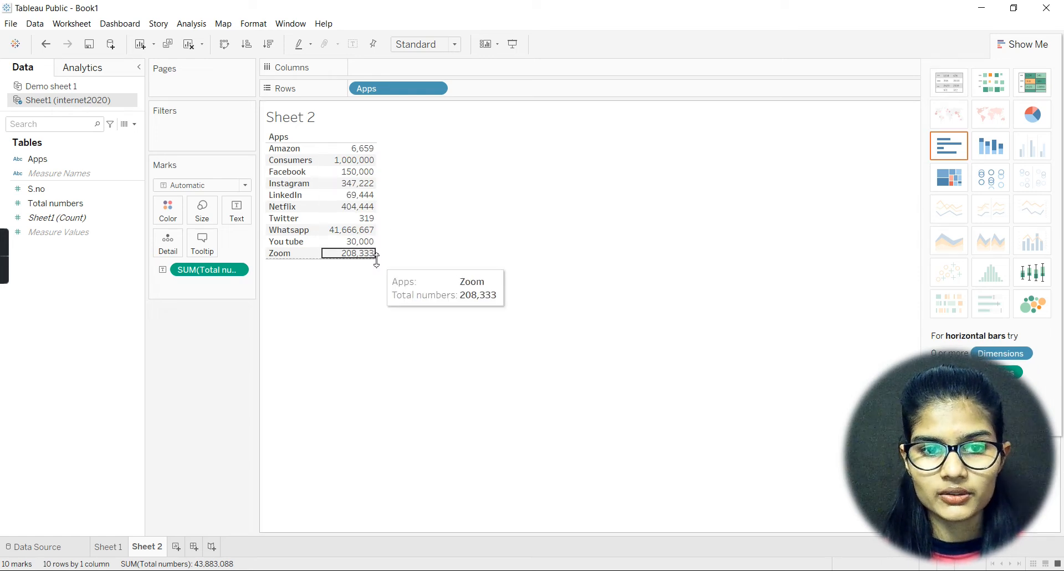
pyautogui.moveTo(394, 289); pyautogui.dragTo(394, 291)
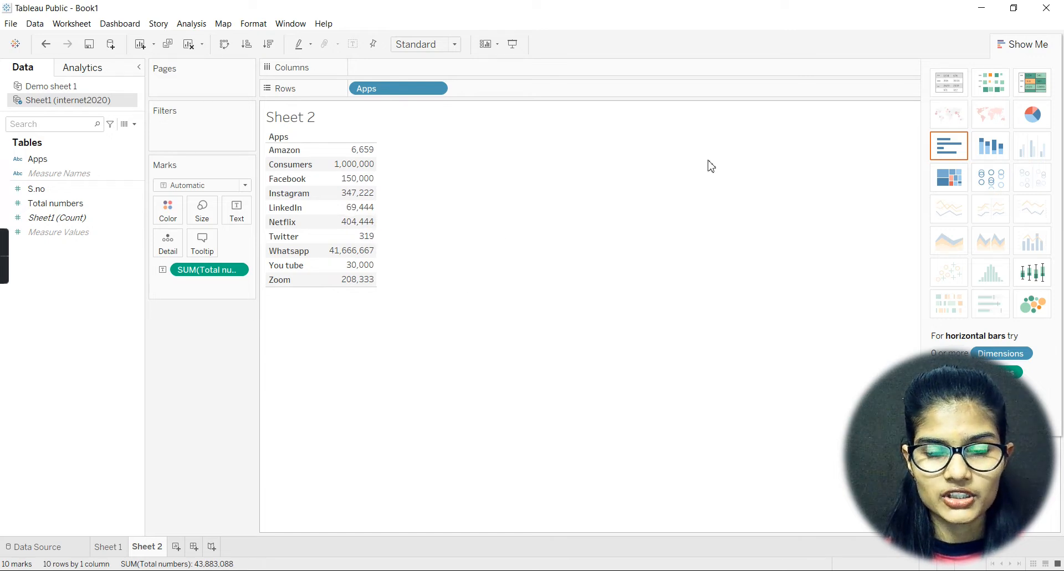
pyautogui.click(997, 89)
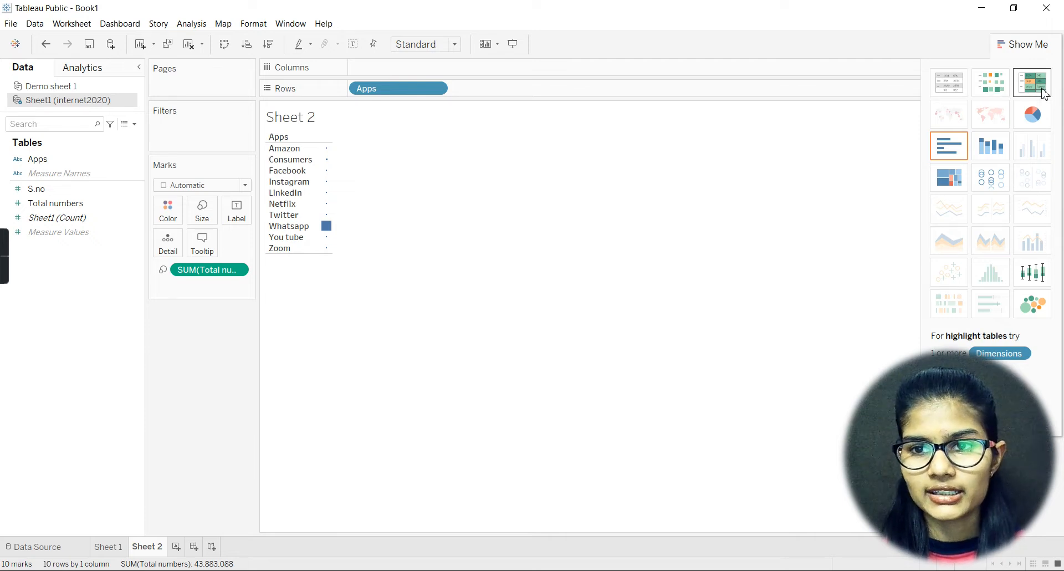
pyautogui.click(1014, 91)
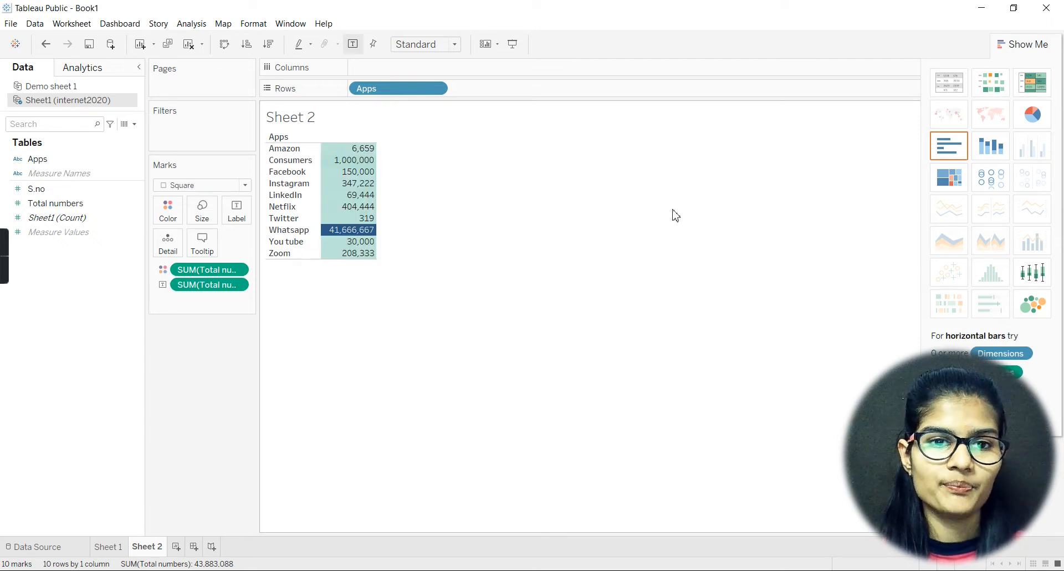
# Try showing the app totals as a pie chart with the pie size slightly reduced
pyautogui.click(1023, 123)
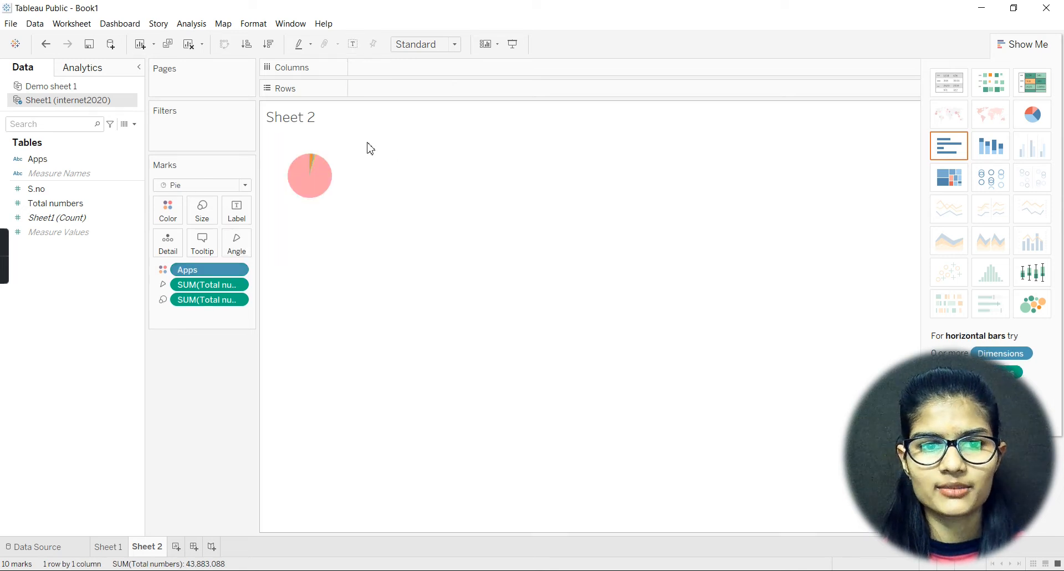
pyautogui.click(323, 197)
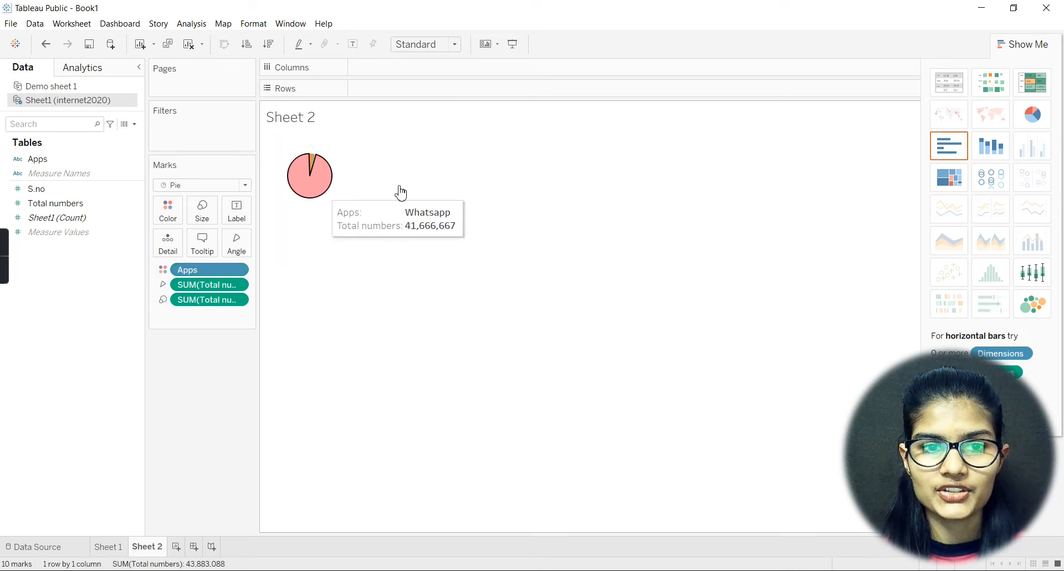
pyautogui.click(202, 211)
pyautogui.moveTo(219, 246)
pyautogui.mouseDown()
pyautogui.moveTo(267, 244)
pyautogui.moveTo(216, 245)
pyautogui.mouseUp()
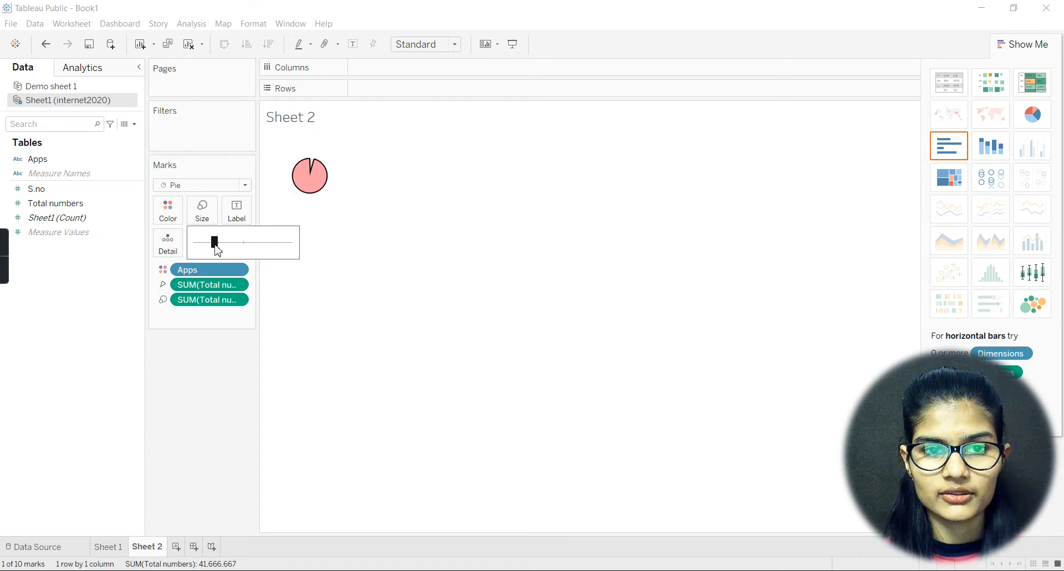
pyautogui.click(460, 260)
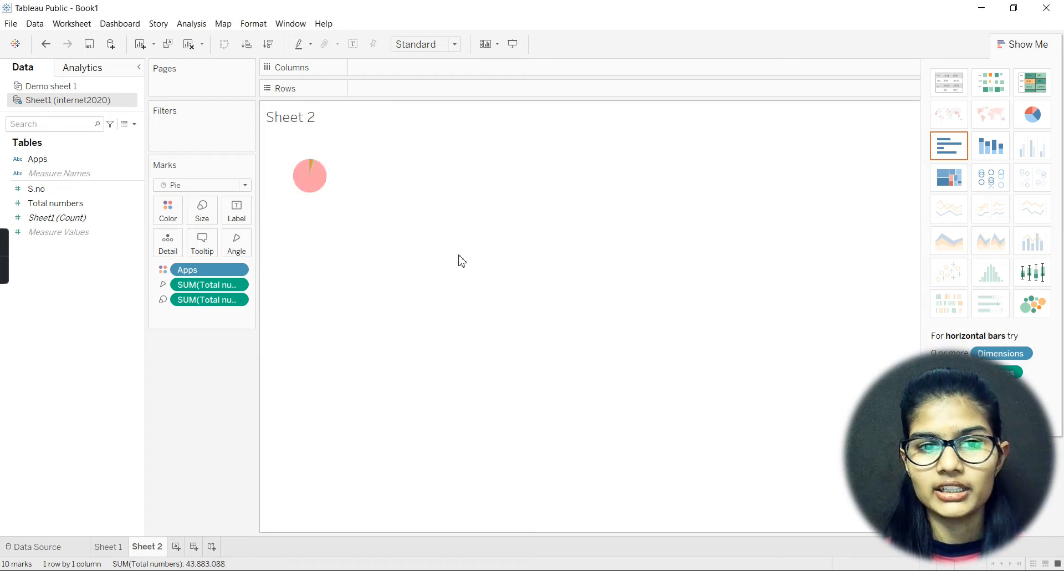
# Display the app totals as packed bubbles and inspect the details of the Whatsapp, Instagram and Facebook bubbles
pyautogui.click(1033, 304)
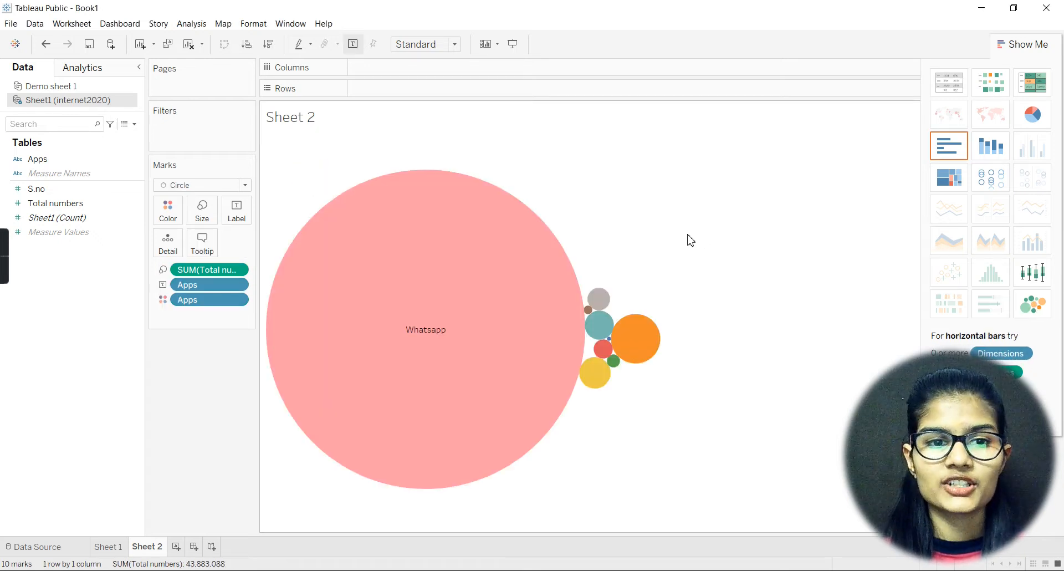
pyautogui.click(490, 270)
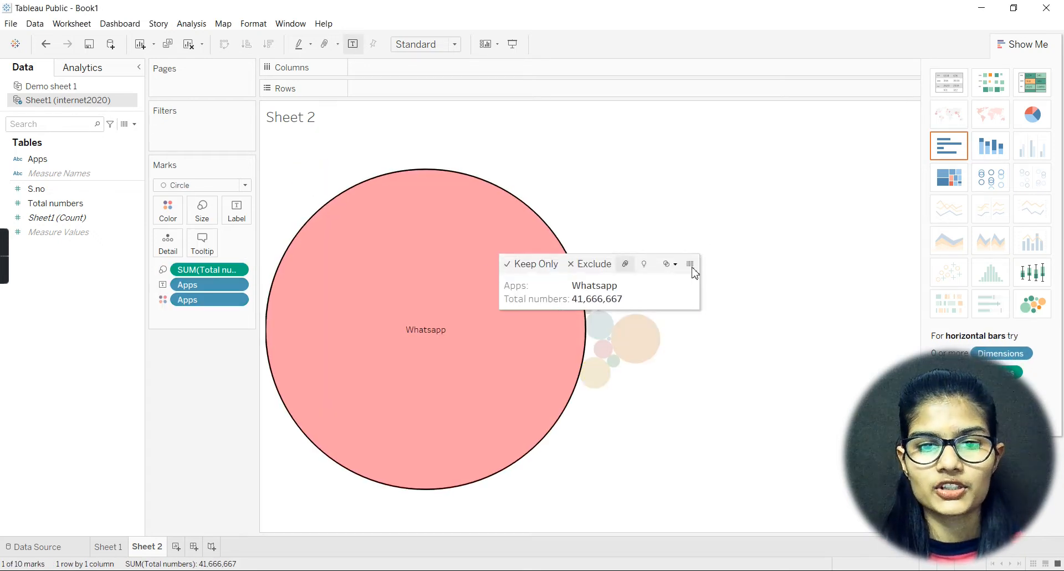
pyautogui.click(679, 320)
pyautogui.moveTo(603, 304)
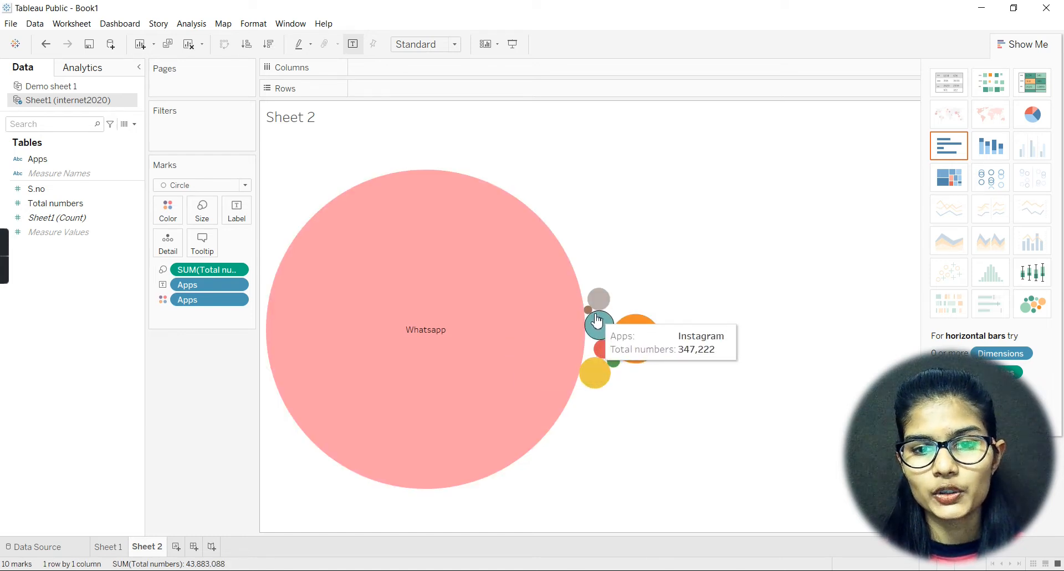
pyautogui.moveTo(603, 351)
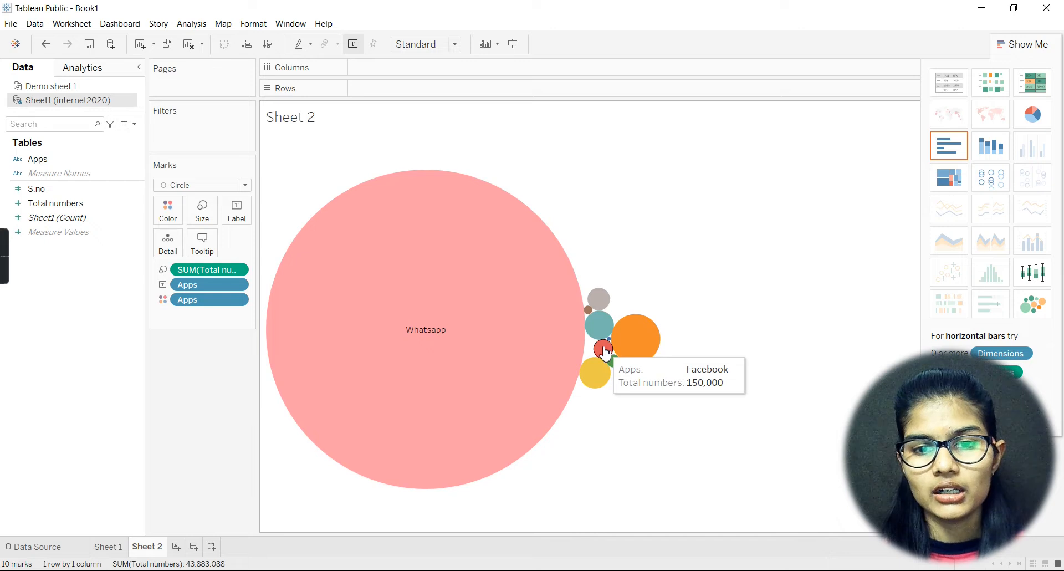
pyautogui.moveTo(613, 371)
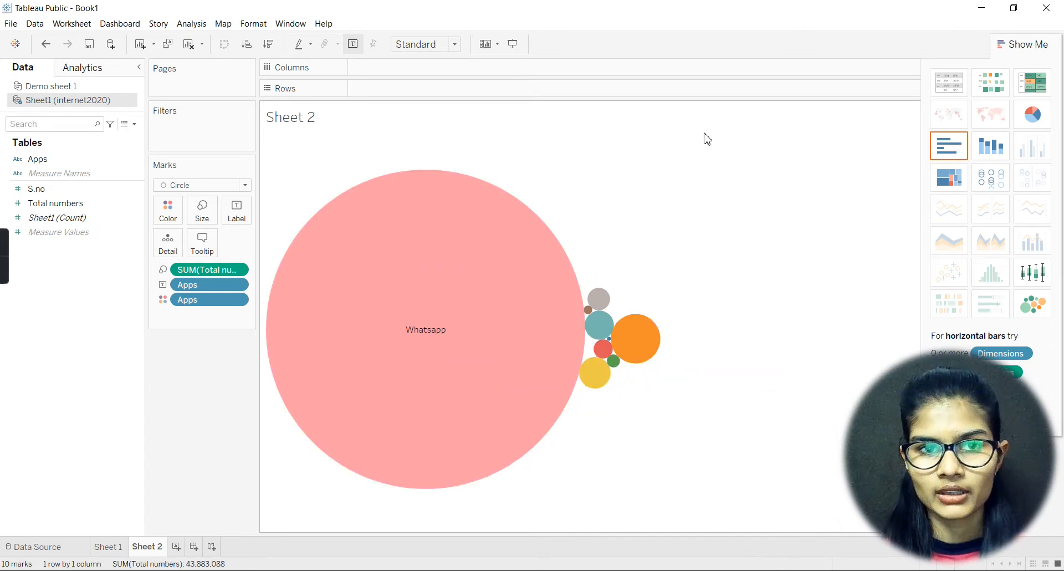
# Replace the default title text of the new worksheet with "Apps vs total number of users"
pyautogui.doubleClick(306, 121)
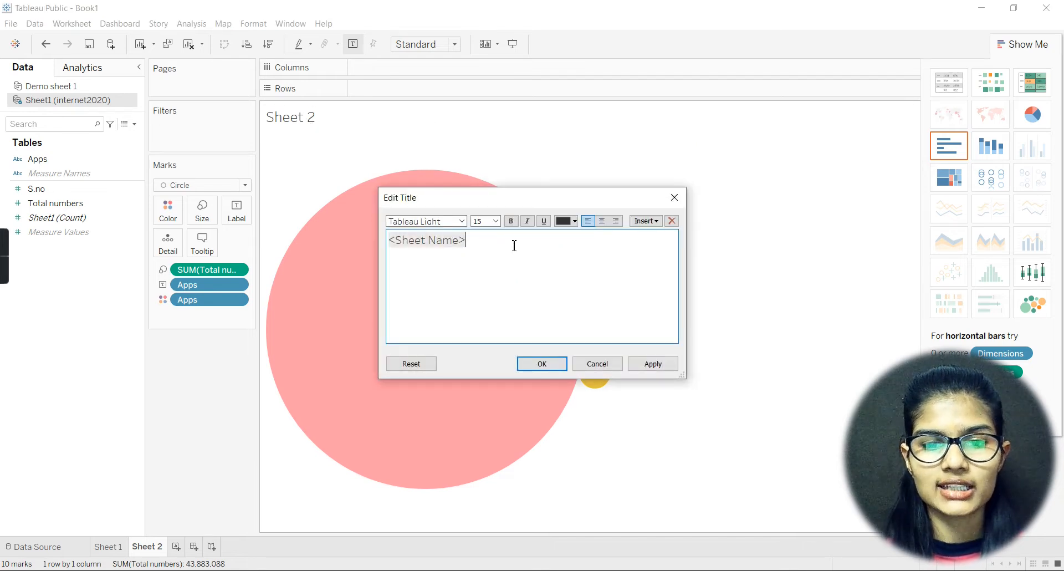
pyautogui.press('BackSpace')
pyautogui.press('BackSpace')
pyautogui.press('BackSpace')
pyautogui.press('BackSpace')
pyautogui.press('BackSpace')
pyautogui.press('BackSpace')
pyautogui.press('BackSpace')
pyautogui.press('BackSpace')
pyautogui.press('BackSpace')
pyautogui.press('BackSpace')
pyautogui.press('BackSpace')
pyautogui.press('BackSpace')
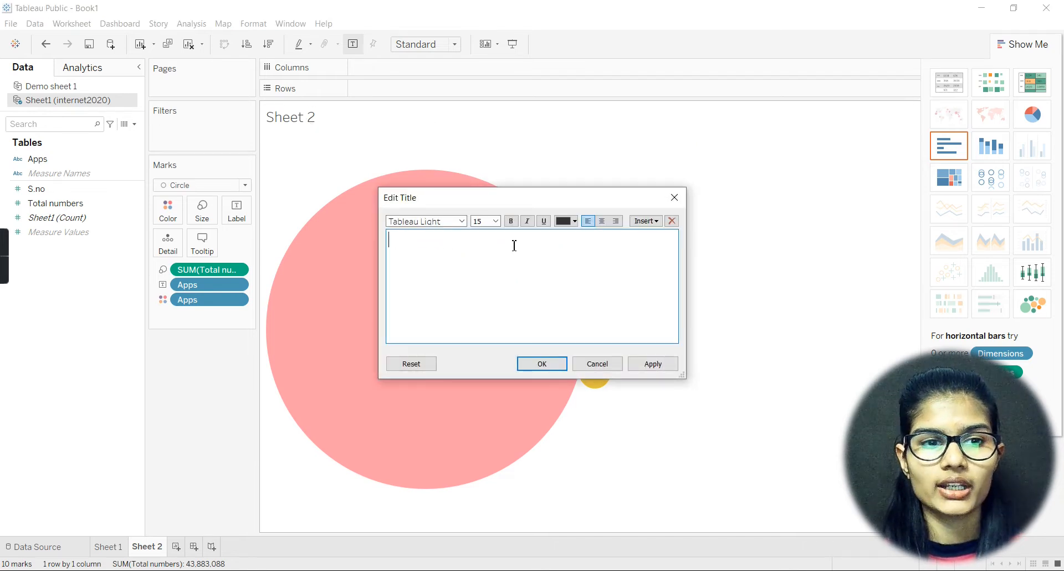
pyautogui.write('App')
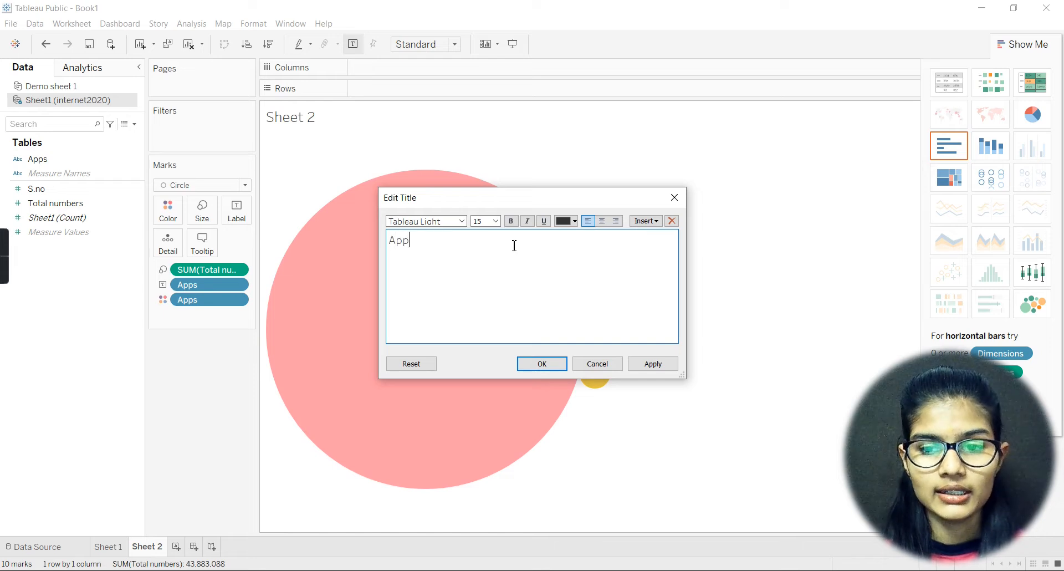
pyautogui.write('s vs tota')
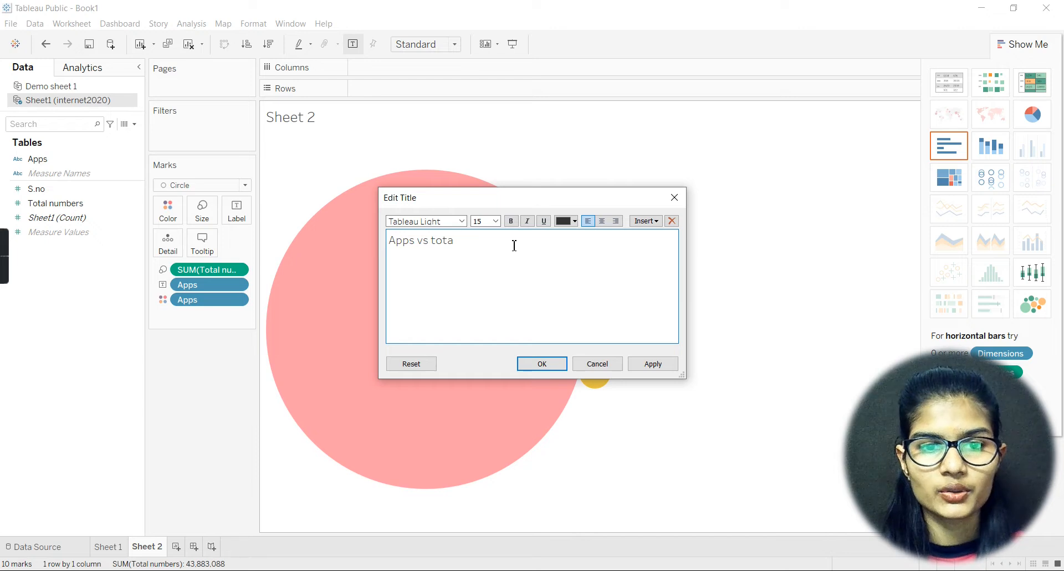
pyautogui.write('l number')
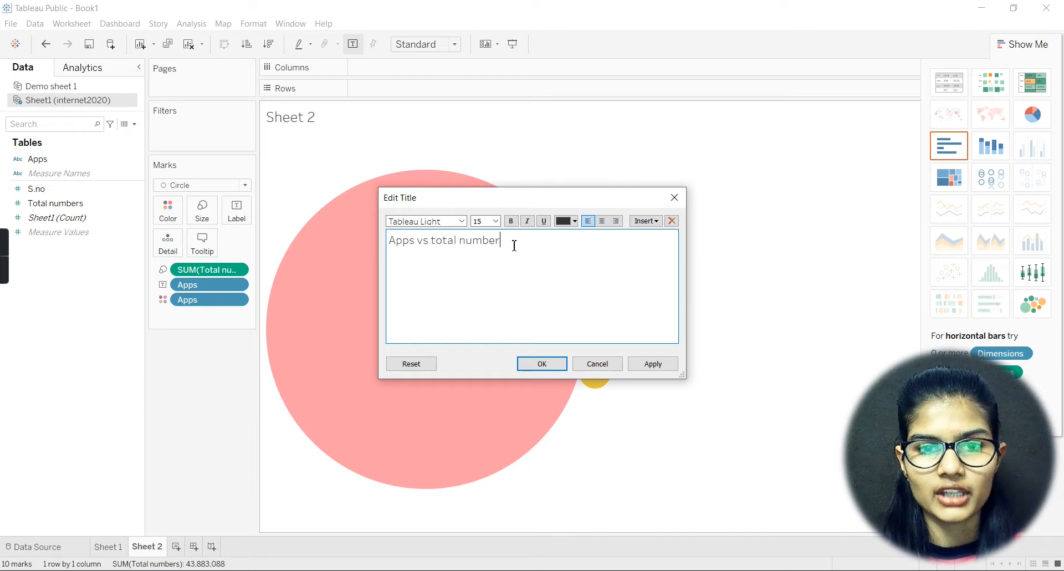
pyautogui.write(' of us')
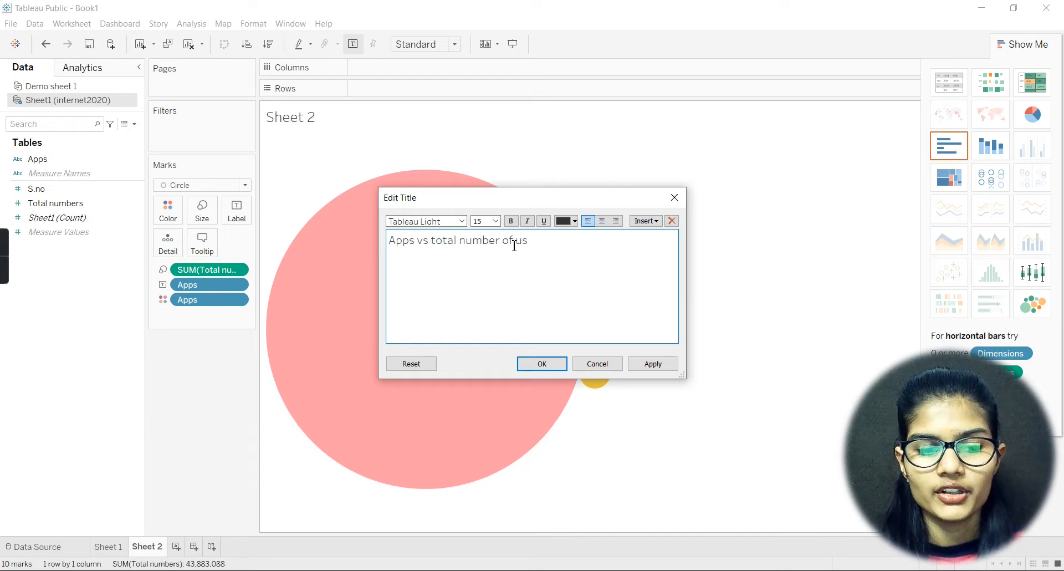
pyautogui.write('ers')
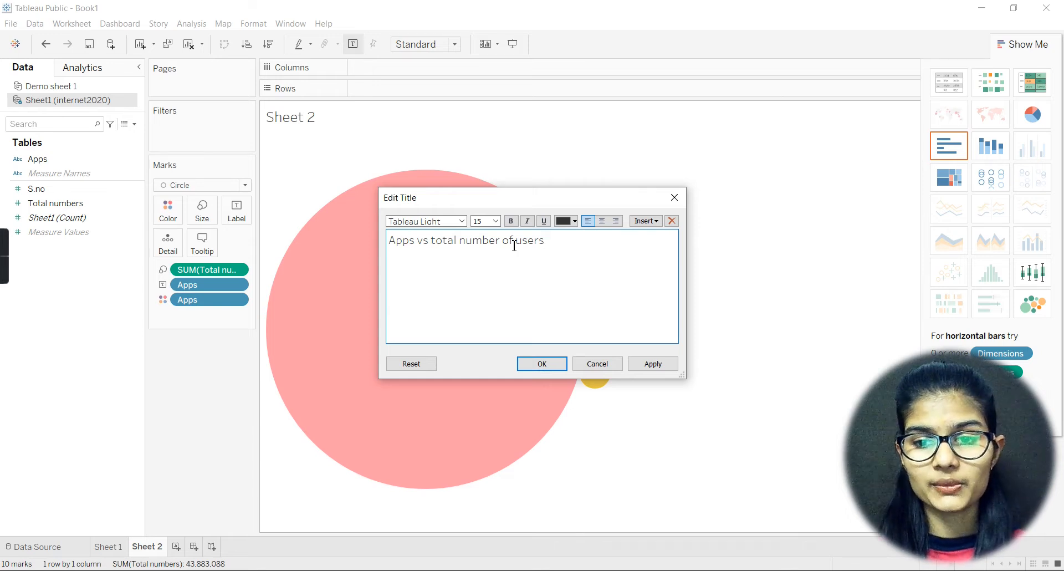
# Set the font size of the whole worksheet title to 22
pyautogui.moveTo(550, 240); pyautogui.dragTo(382, 238)
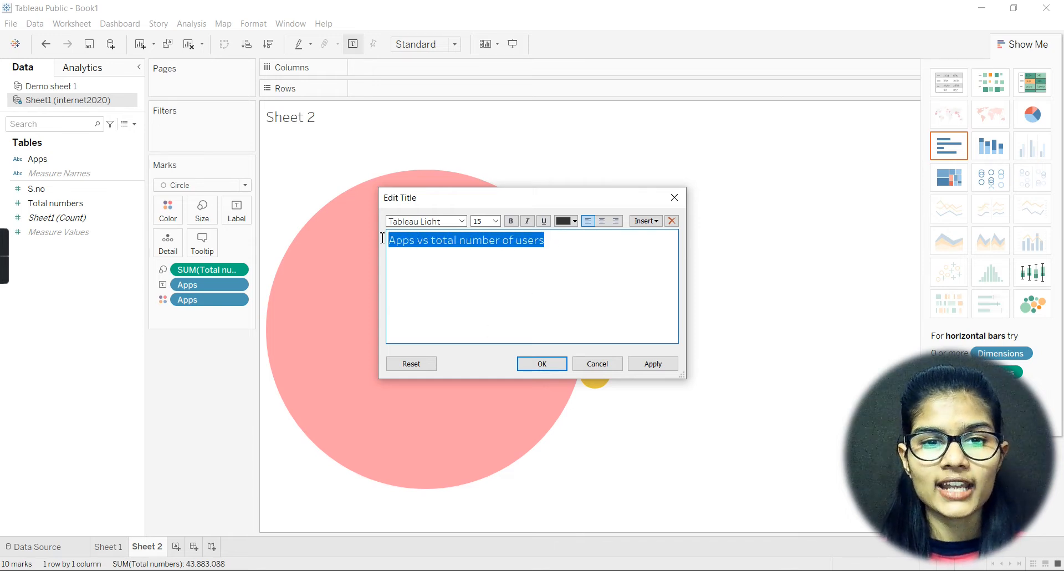
pyautogui.click(497, 222)
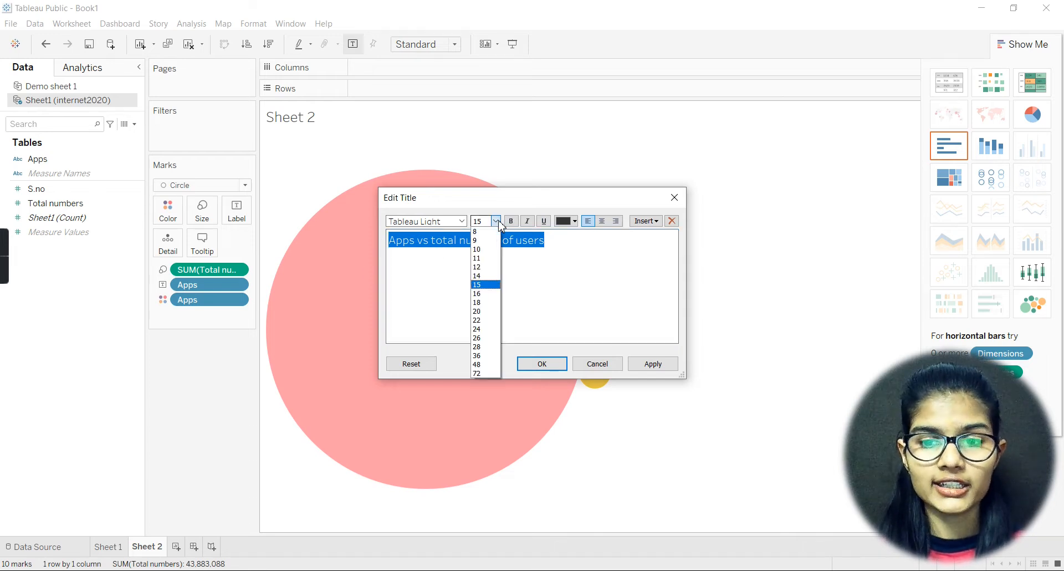
pyautogui.click(483, 320)
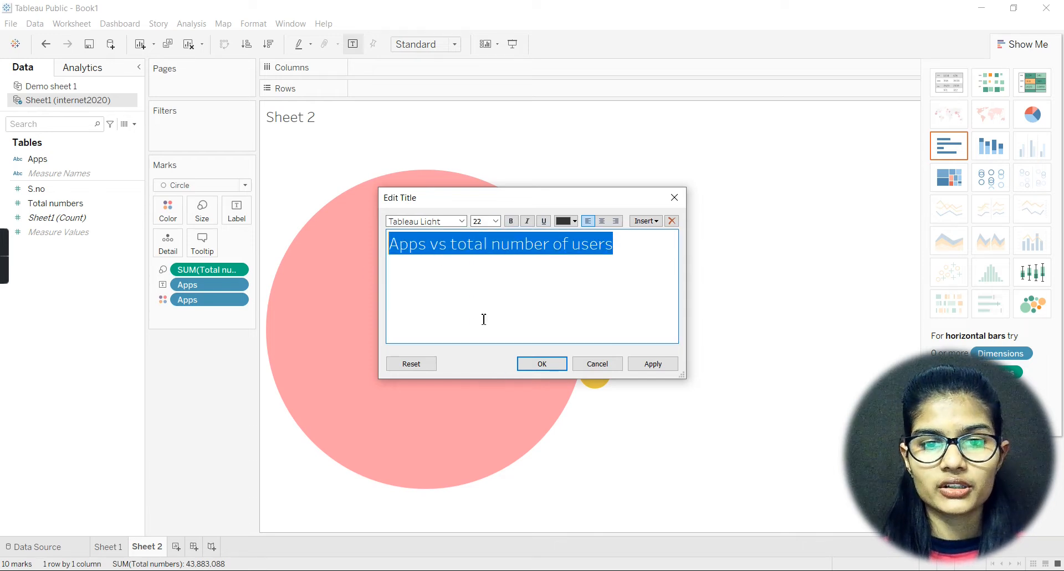
# Make the worksheet title bold, underlined and red at font size 26, and apply the title formatting
pyautogui.click(512, 222)
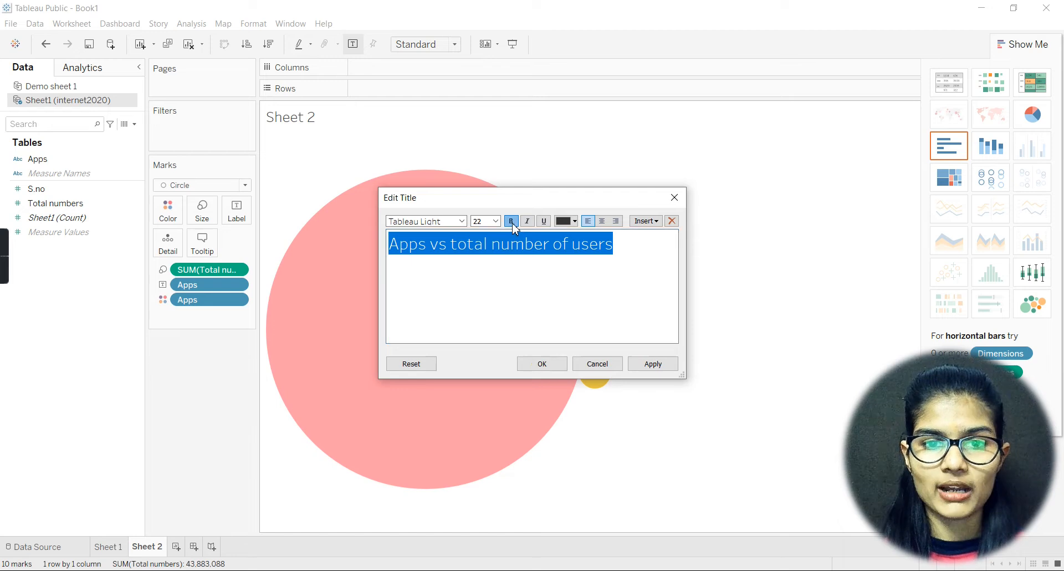
pyautogui.click(543, 221)
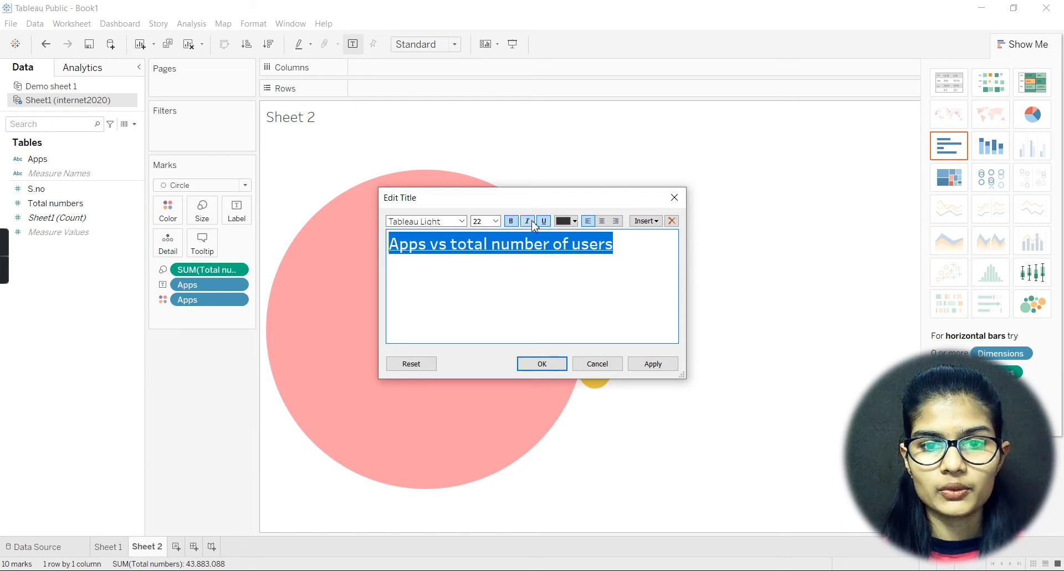
pyautogui.click(496, 221)
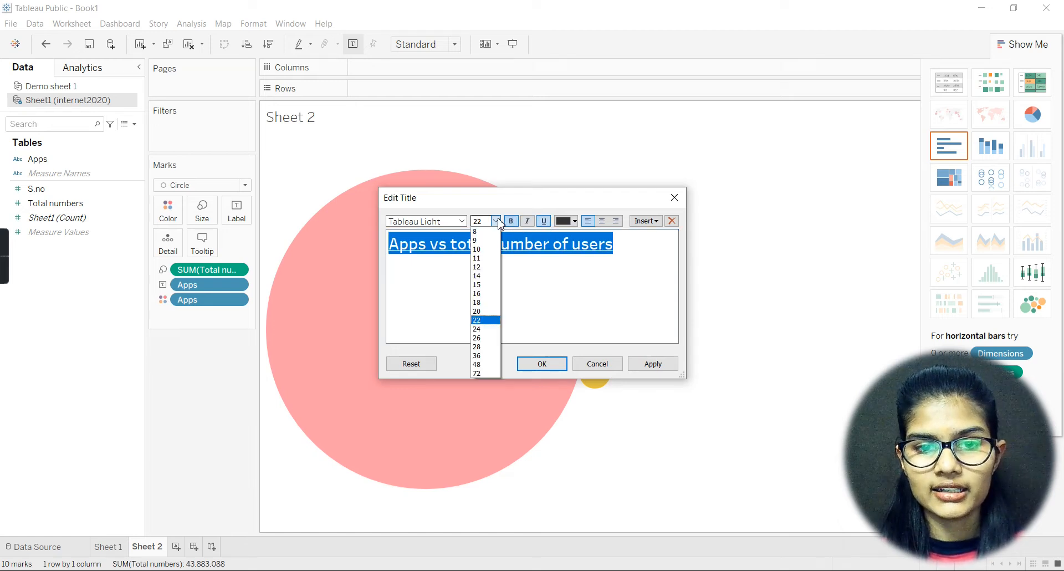
pyautogui.click(478, 338)
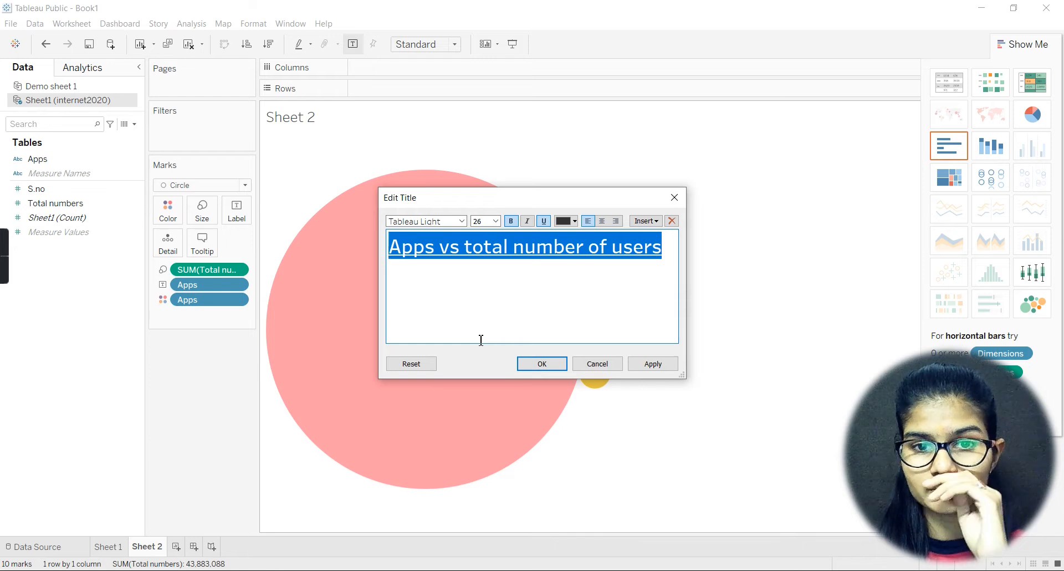
pyautogui.click(575, 222)
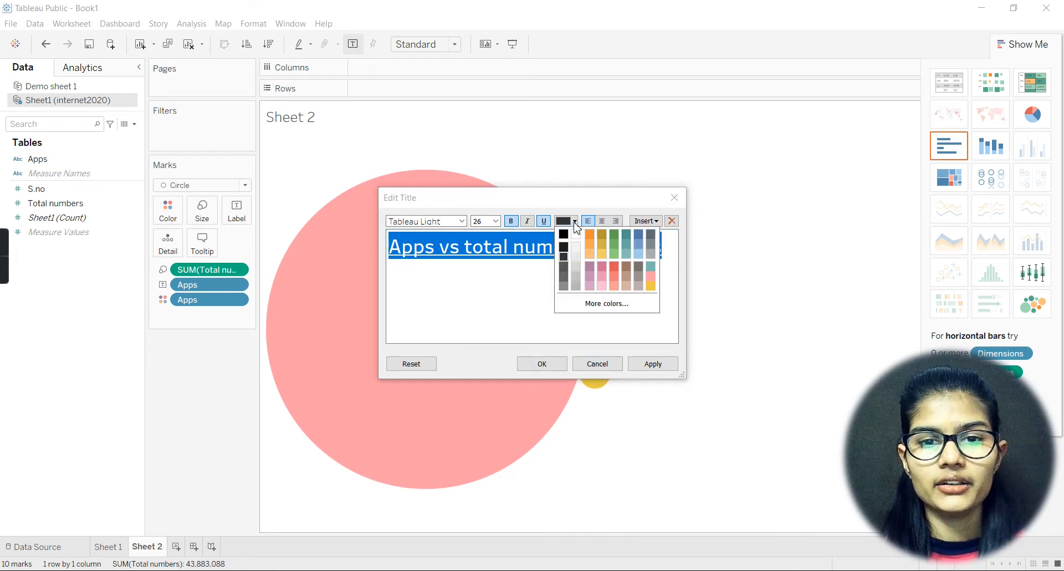
pyautogui.click(614, 267)
pyautogui.click(551, 364)
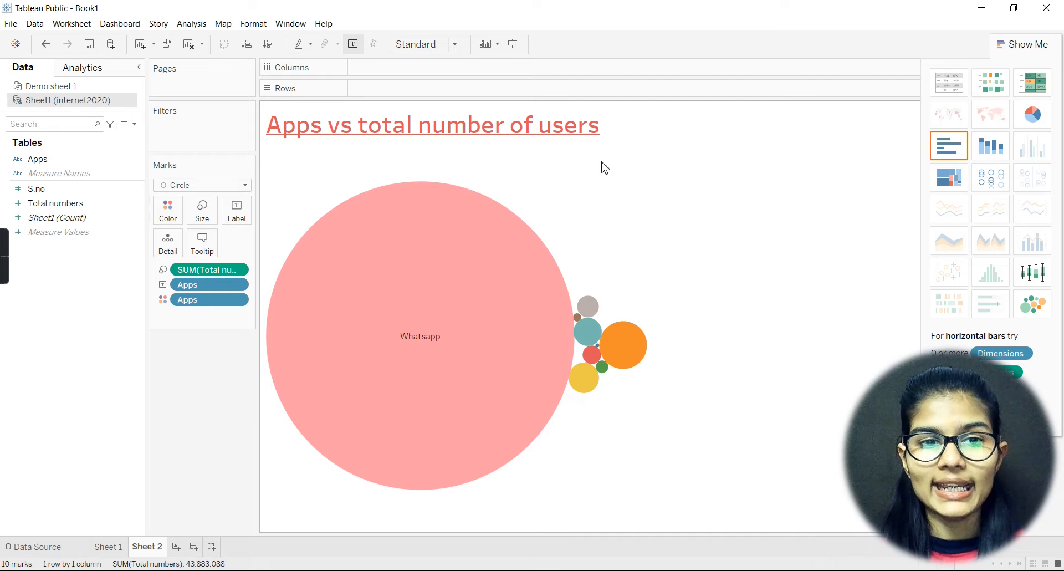
# Try adding Sheet1 (Count) and comparing it with the app totals as circle views, side-by-side circles, a box plot and a bullet graph
pyautogui.click(82, 220)
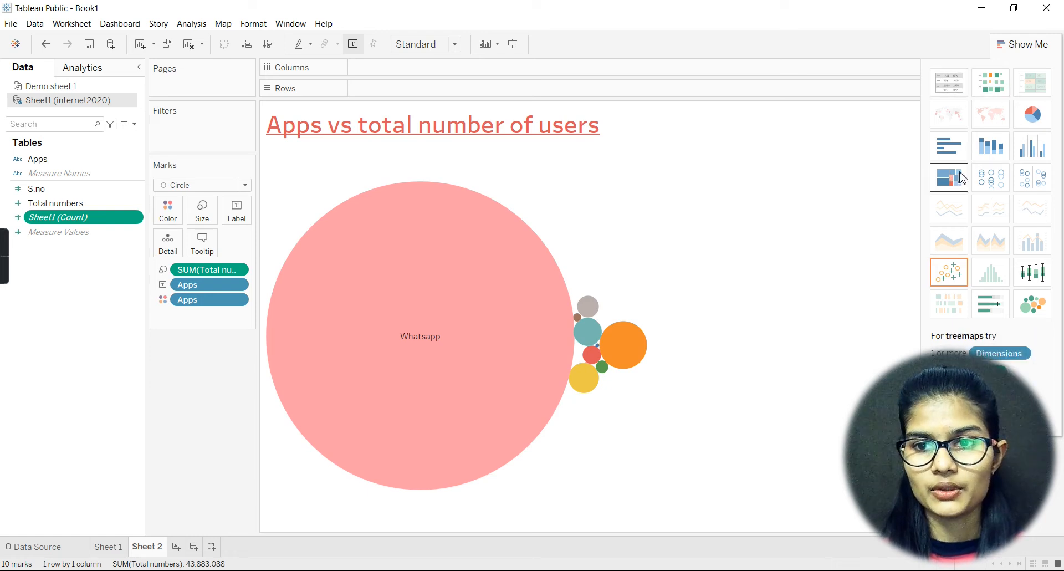
pyautogui.click(992, 178)
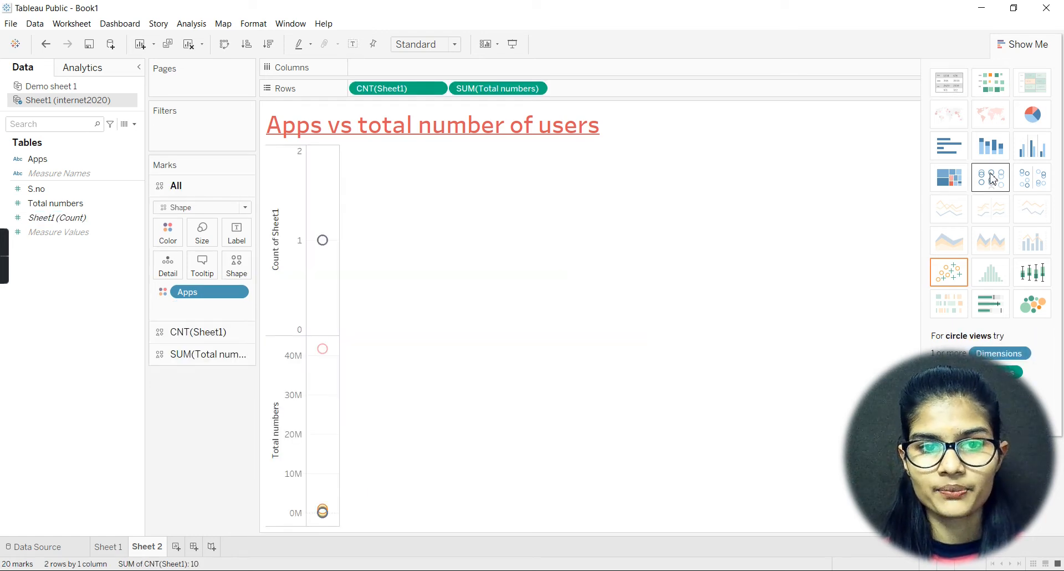
pyautogui.click(1048, 182)
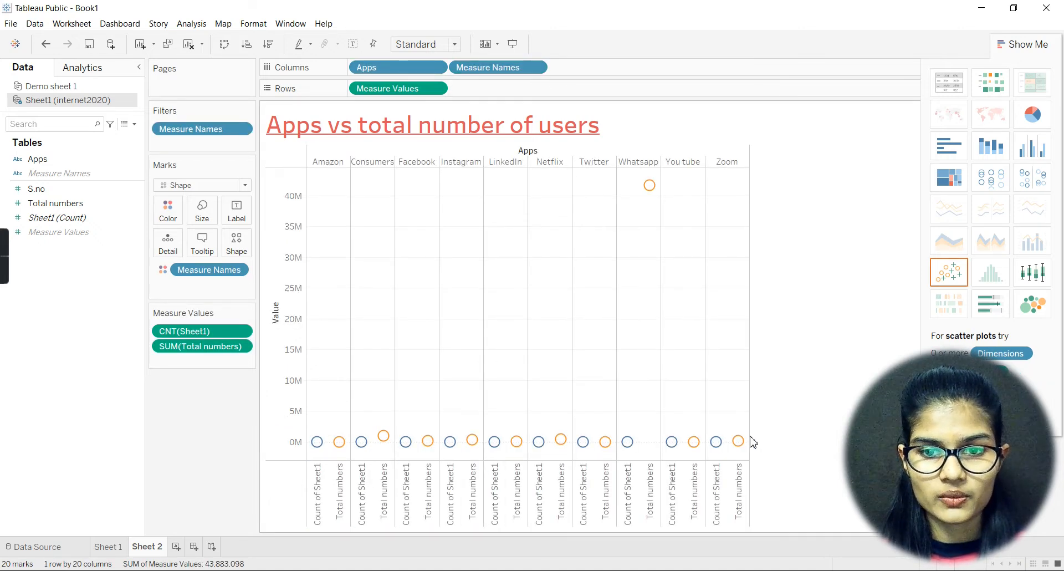
pyautogui.click(1033, 286)
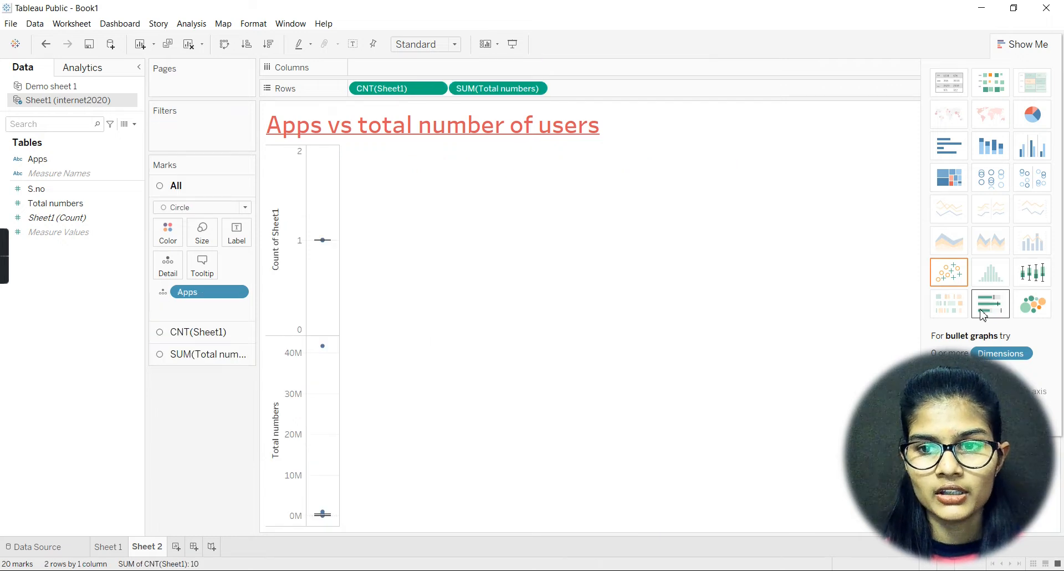
pyautogui.click(984, 315)
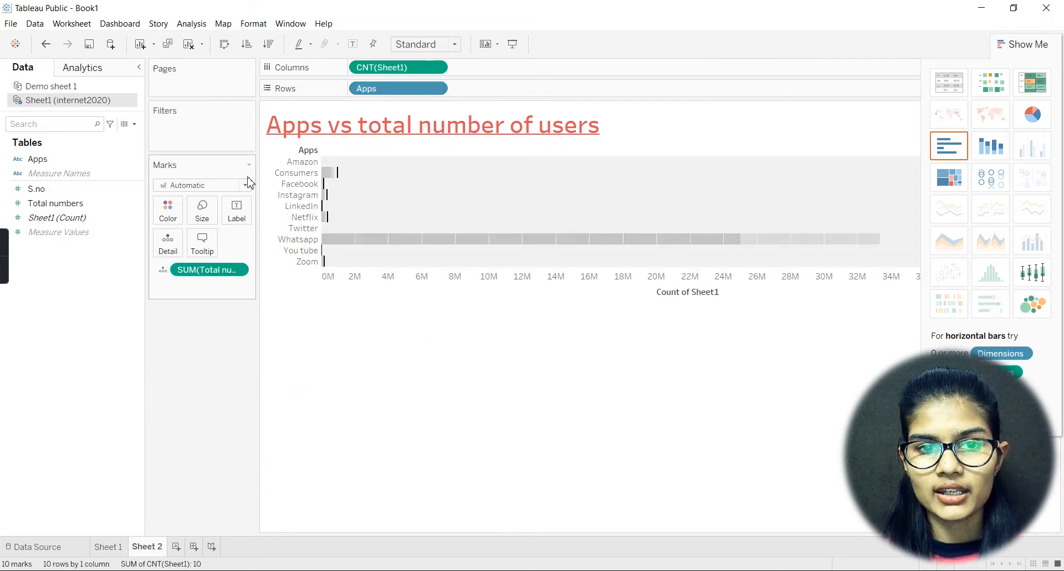
# Replace the Sheet1 count on Columns with Total numbers and display the apps as packed bubbles again
pyautogui.rightClick(391, 68)
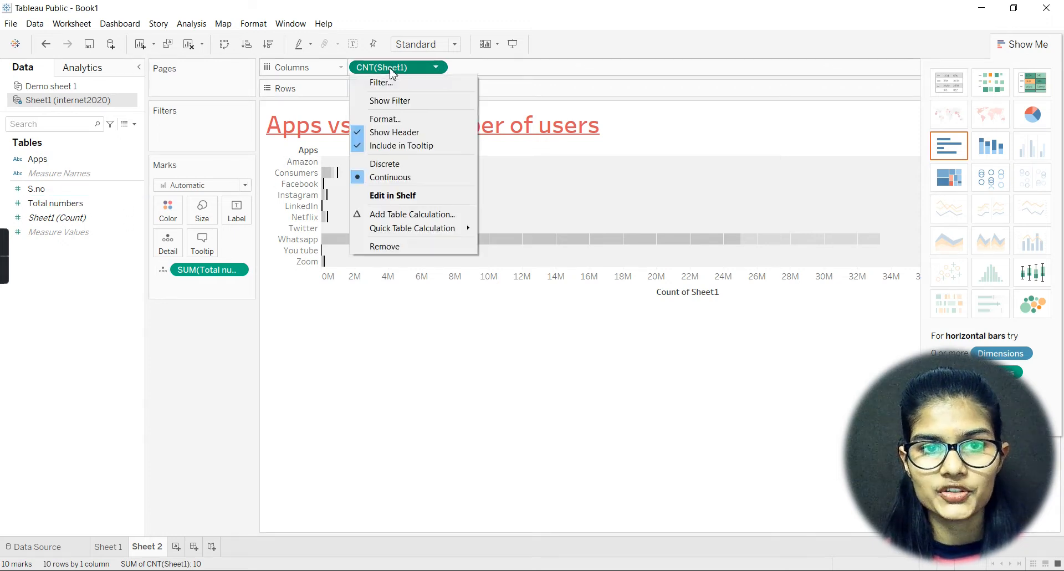
pyautogui.click(378, 246)
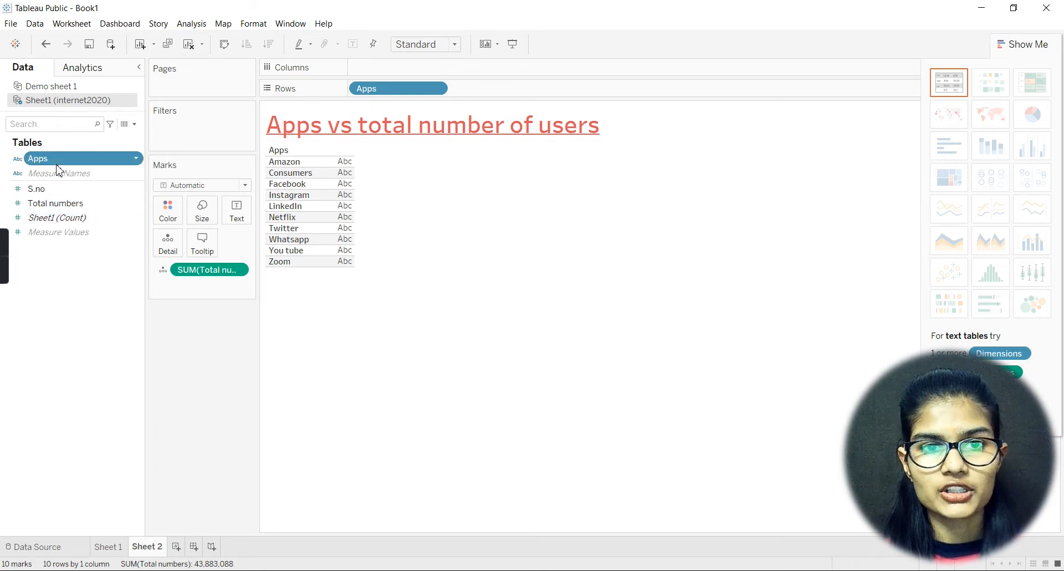
pyautogui.moveTo(55, 203); pyautogui.dragTo(391, 69)
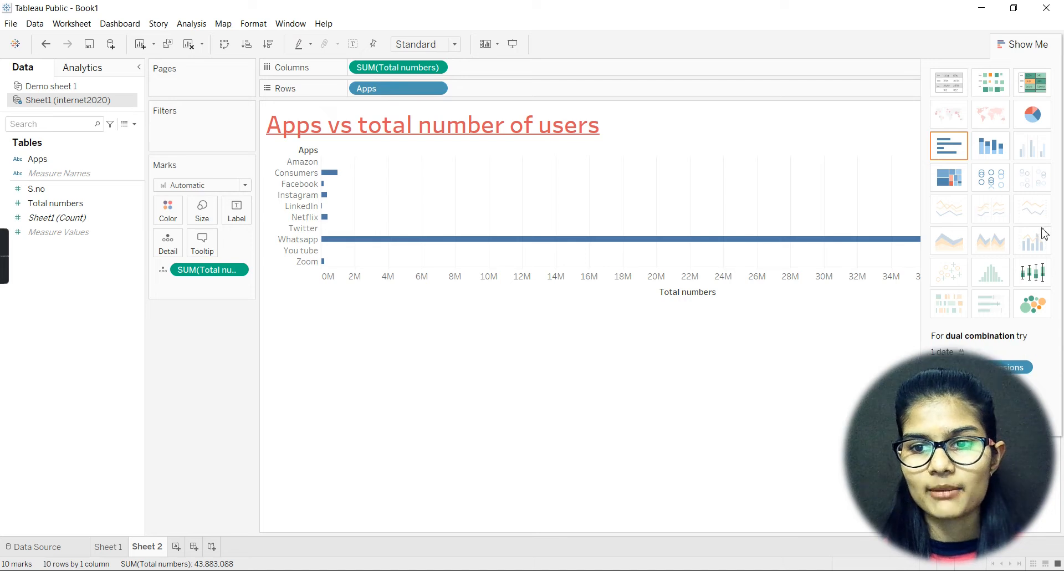
pyautogui.click(1033, 304)
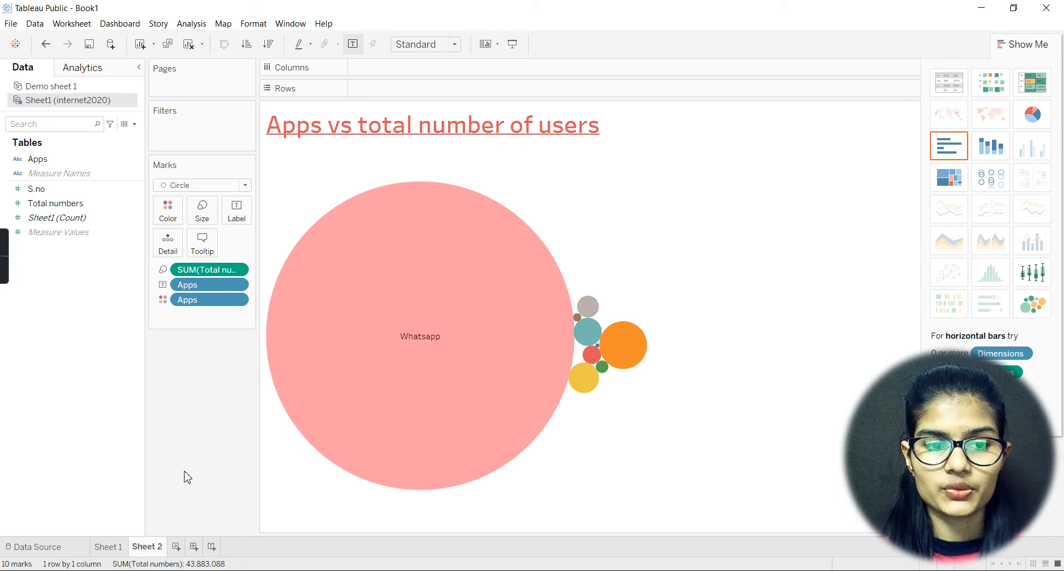
# Create a new dashboard and place Sheet 1 on it with Sheet 2 directly below
pyautogui.click(193, 548)
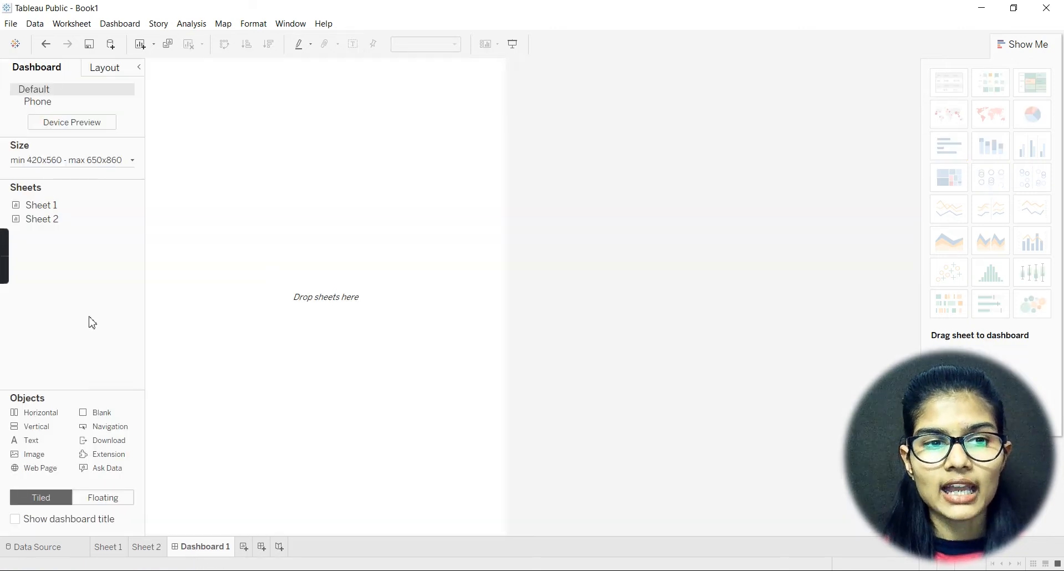
pyautogui.moveTo(46, 209)
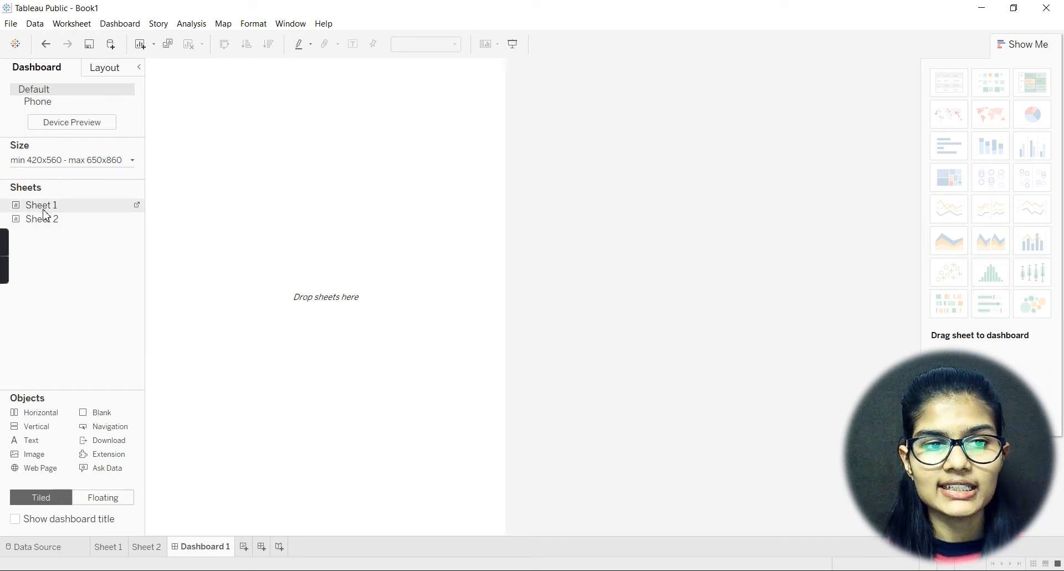
pyautogui.moveTo(51, 217); pyautogui.dragTo(220, 147)
pyautogui.moveTo(332, 146); pyautogui.dragTo(270, 289)
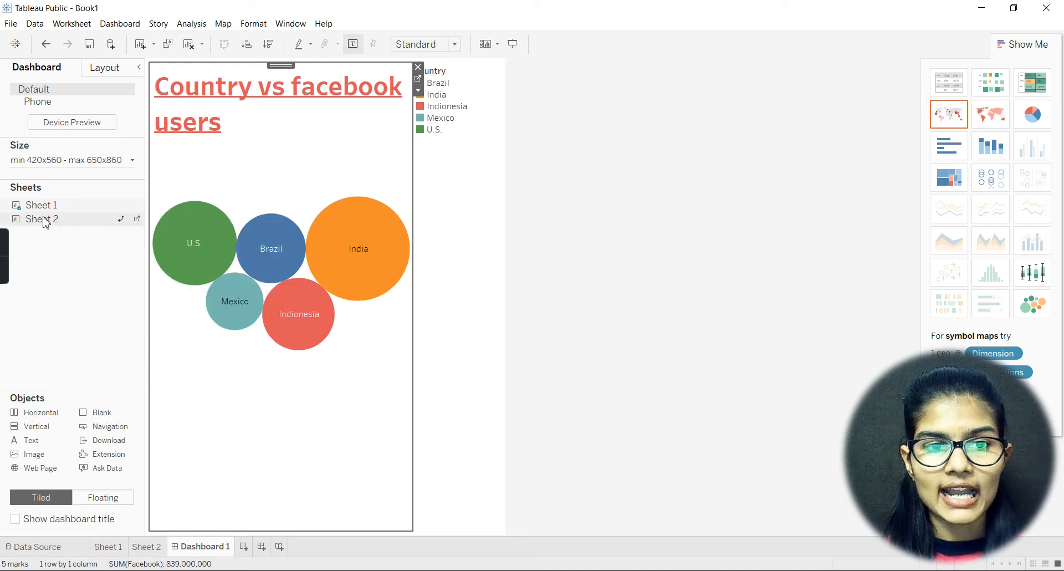
pyautogui.moveTo(42, 219); pyautogui.dragTo(250, 385)
pyautogui.moveTo(318, 401); pyautogui.dragTo(319, 401)
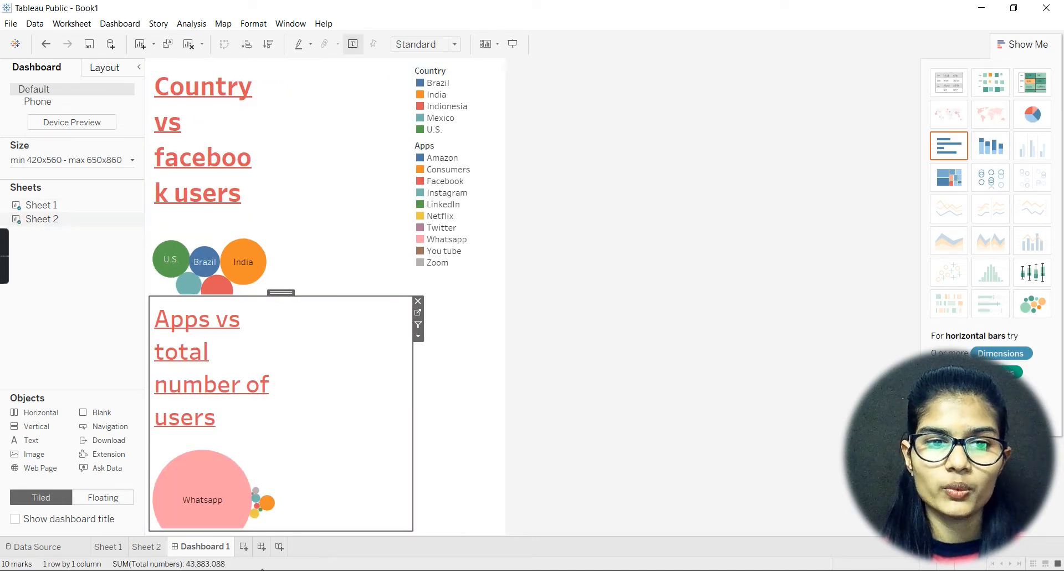
# Set the font size of the dashboard's "Country vs facebook users" title to 14
pyautogui.click(186, 170)
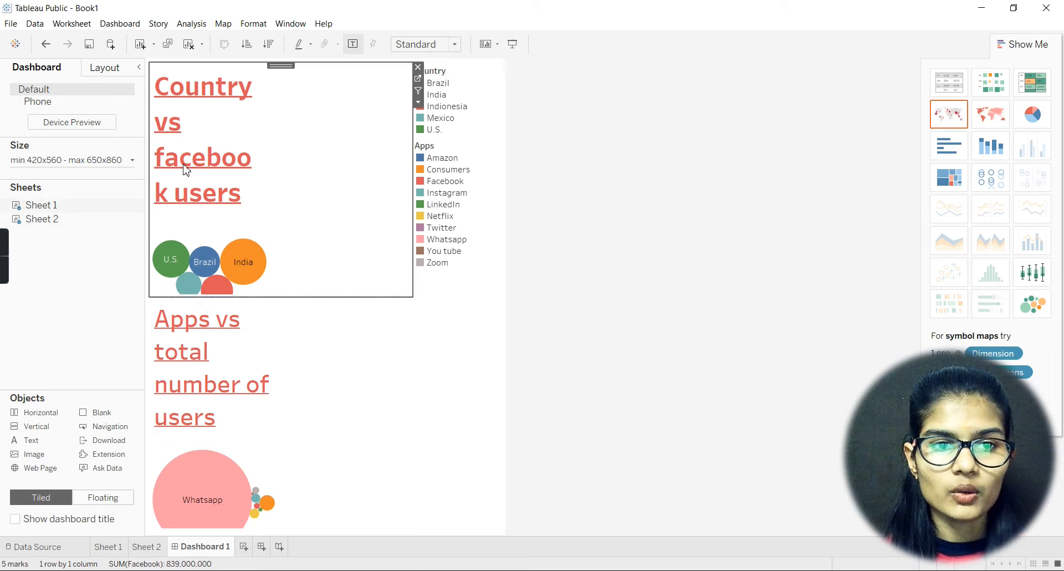
pyautogui.doubleClick(186, 170)
pyautogui.moveTo(663, 253); pyautogui.dragTo(395, 249)
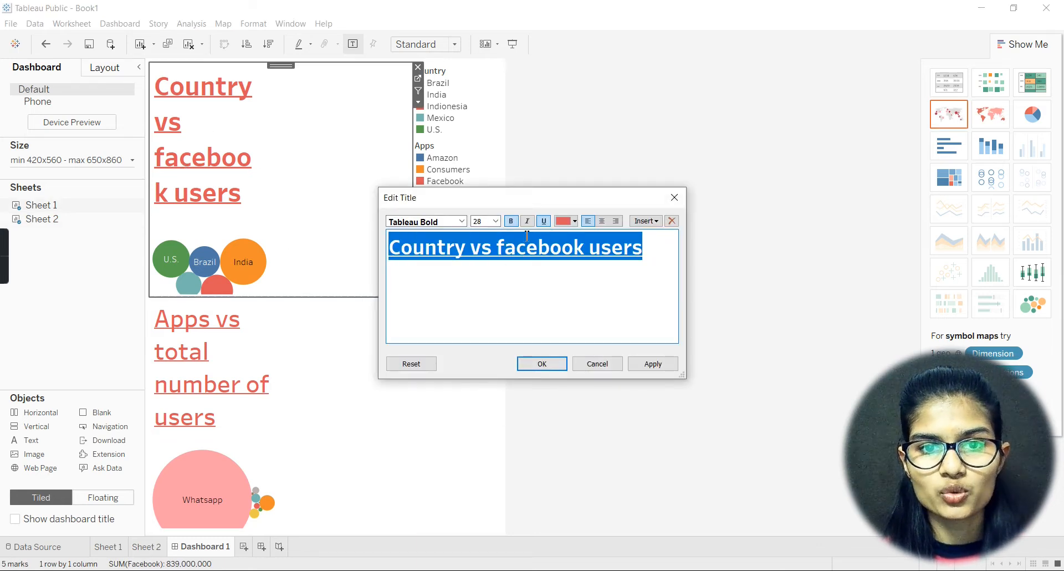
pyautogui.click(496, 221)
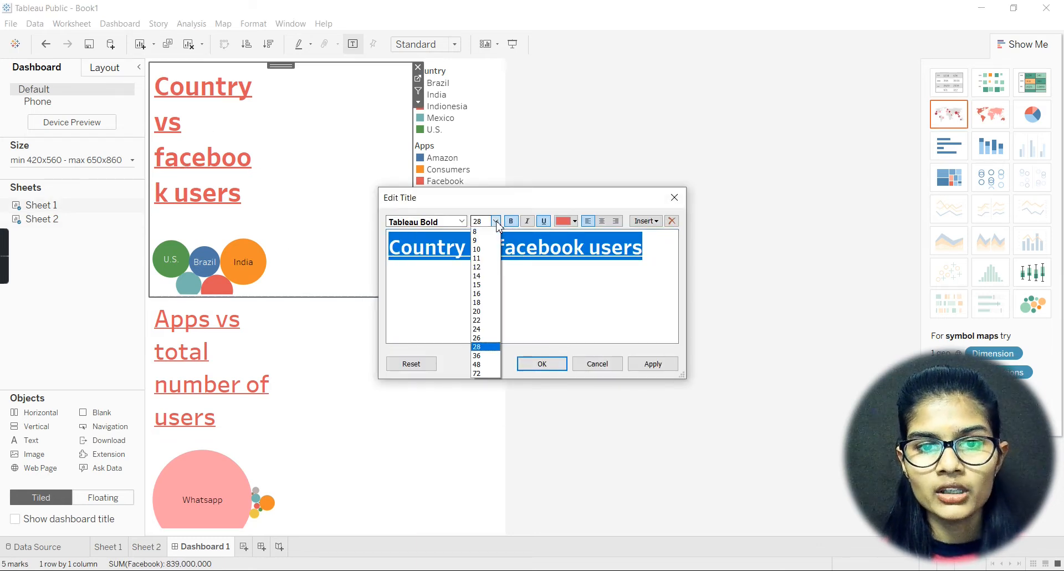
pyautogui.click(485, 258)
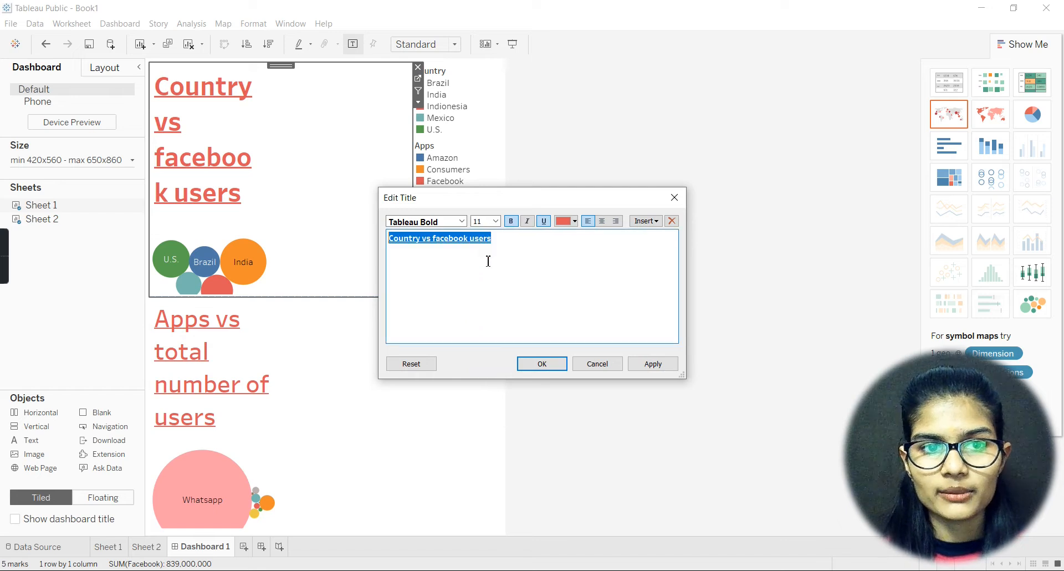
pyautogui.click(495, 221)
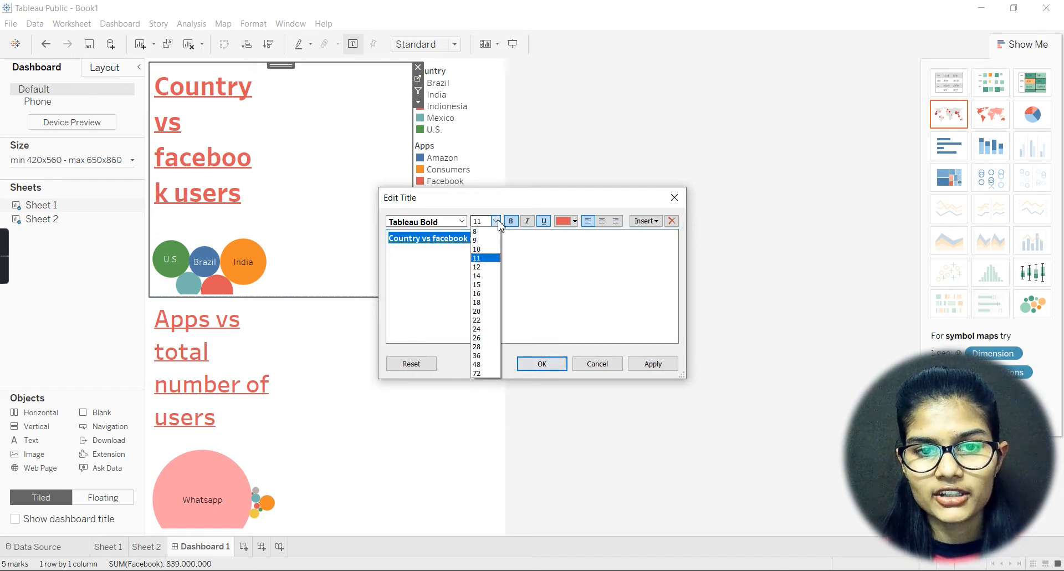
pyautogui.click(491, 276)
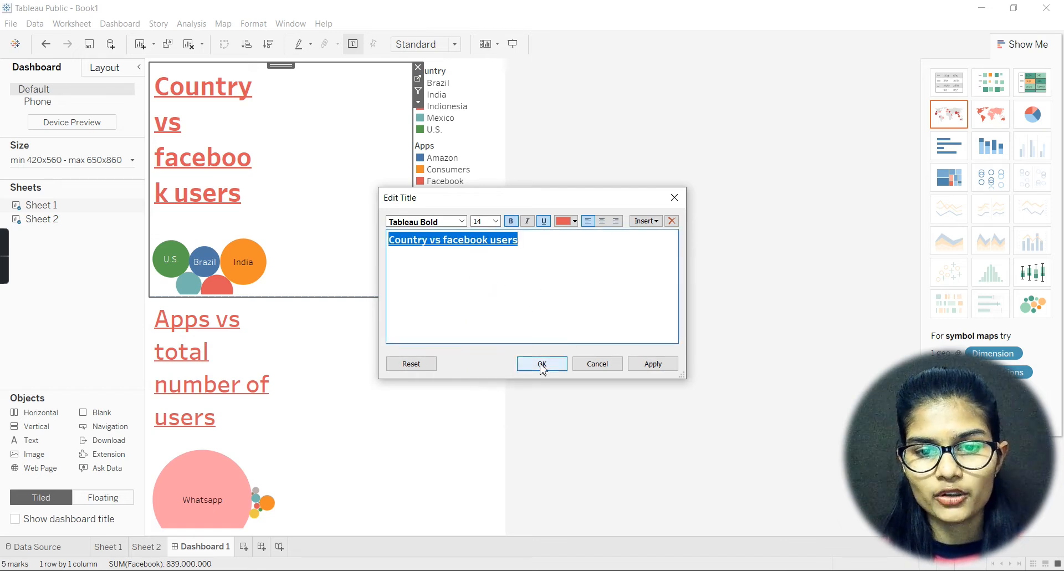
pyautogui.click(542, 365)
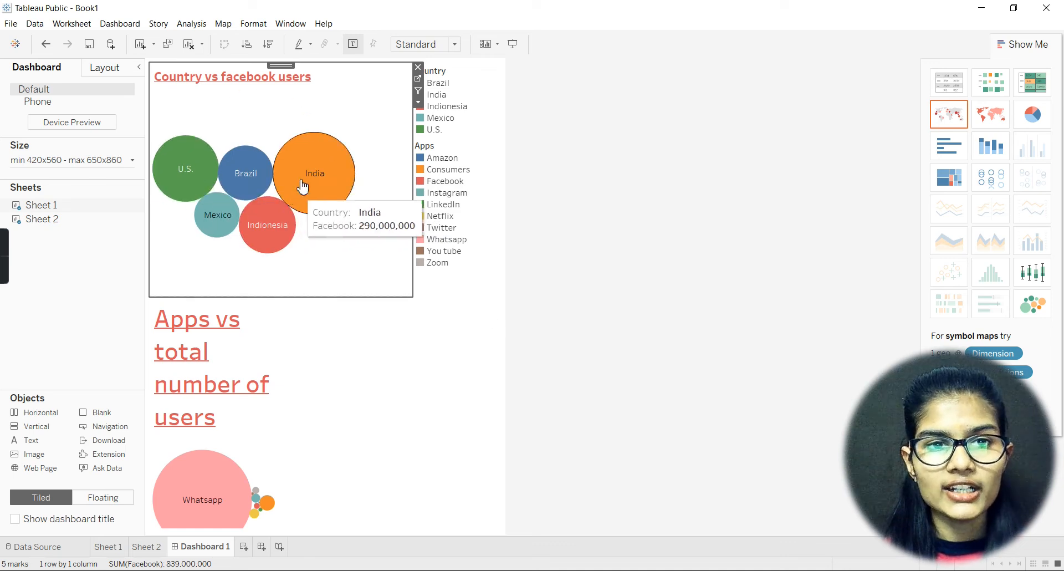
# Set the font size of the dashboard's "Apps vs total number of users" title to 15 and deselect the view
pyautogui.doubleClick(240, 429)
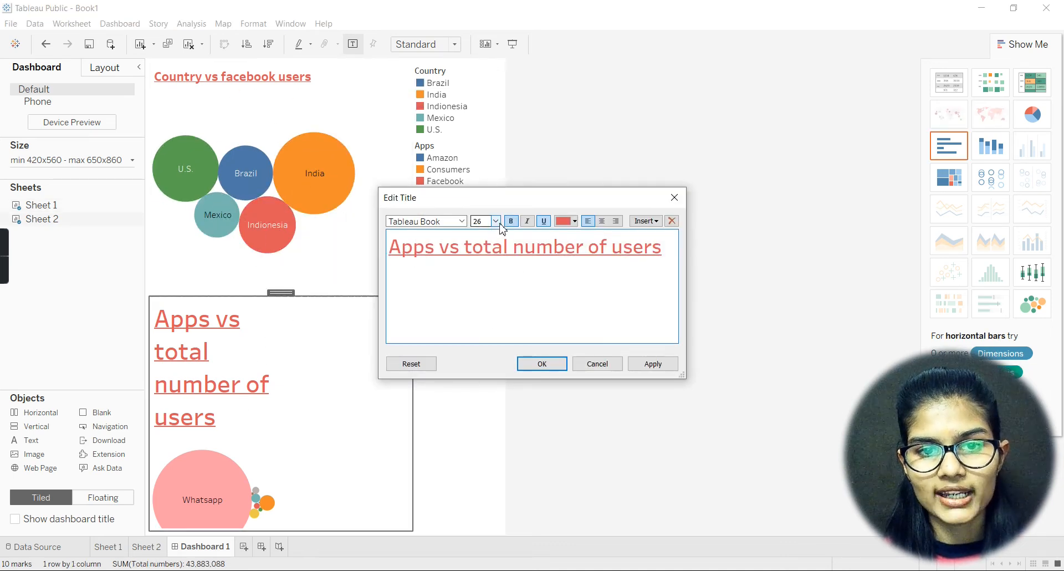
pyautogui.click(496, 221)
pyautogui.moveTo(661, 251); pyautogui.dragTo(396, 244)
pyautogui.click(496, 221)
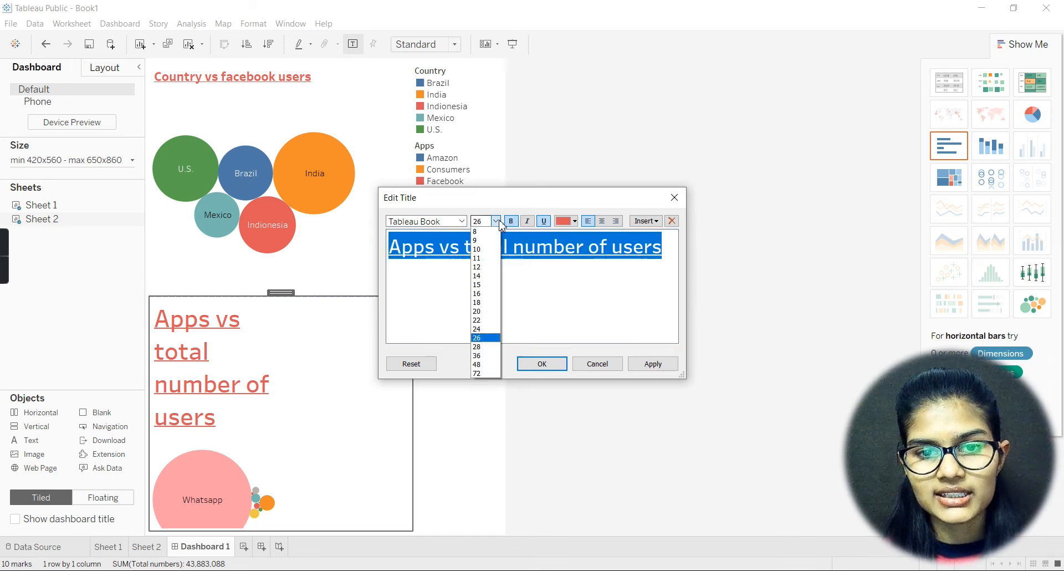
pyautogui.click(480, 285)
pyautogui.click(542, 364)
pyautogui.click(542, 412)
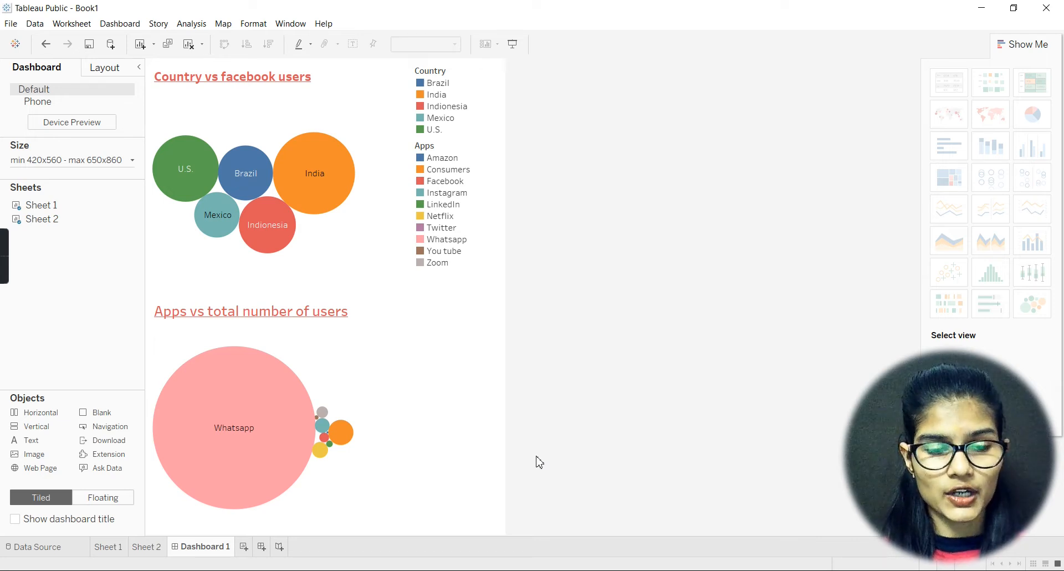
# Create a new worksheet and place Latitude (generated) on Columns and Longitude (generated) on Rows from Demo sheet 1
pyautogui.click(242, 547)
pyautogui.click(89, 206)
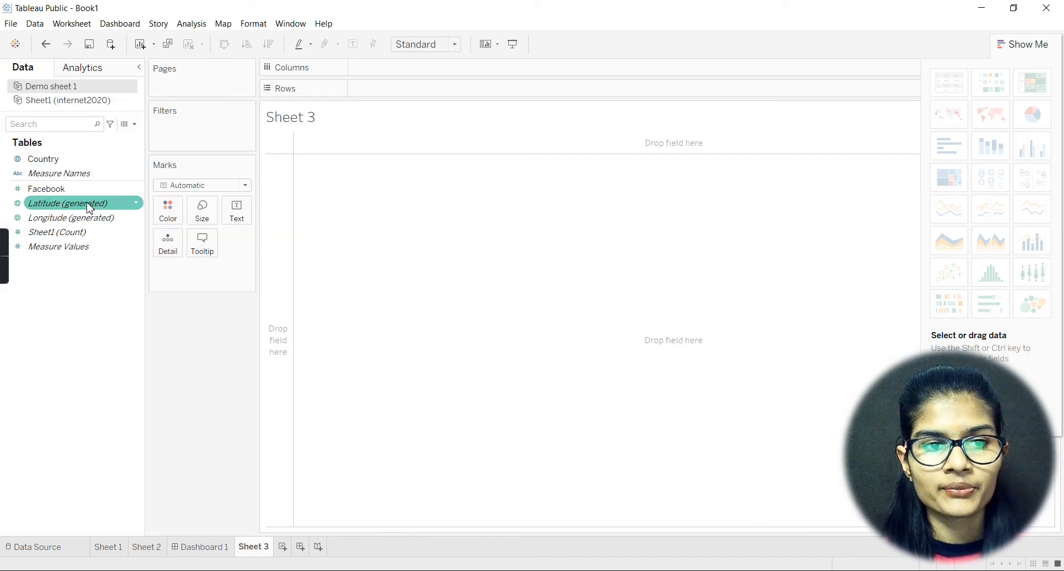
pyautogui.moveTo(58, 209); pyautogui.dragTo(389, 97)
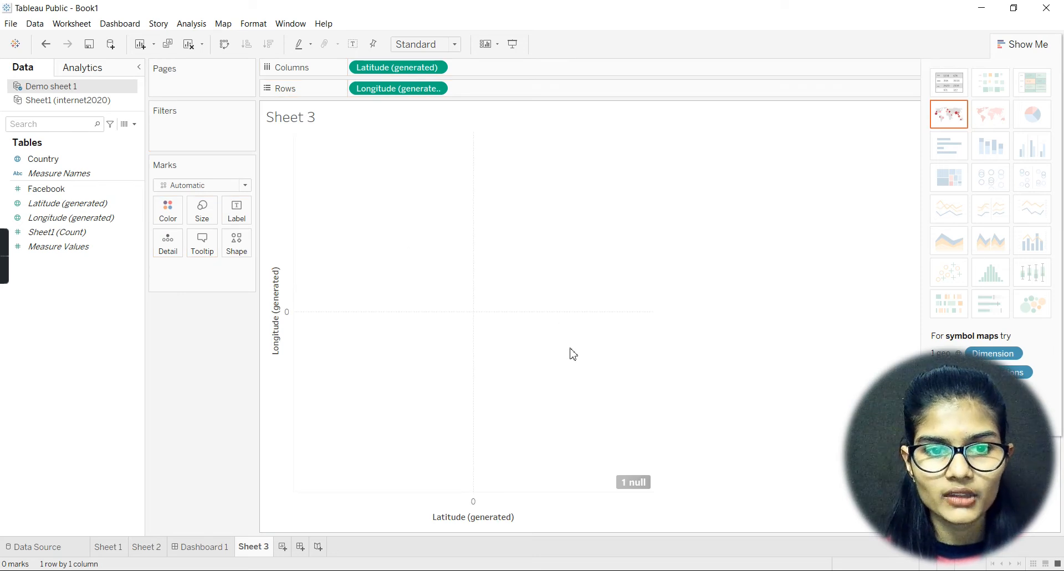
# Add Country to Rows, convert the view to a filled map and inspect the U.S. on it
pyautogui.click(62, 190)
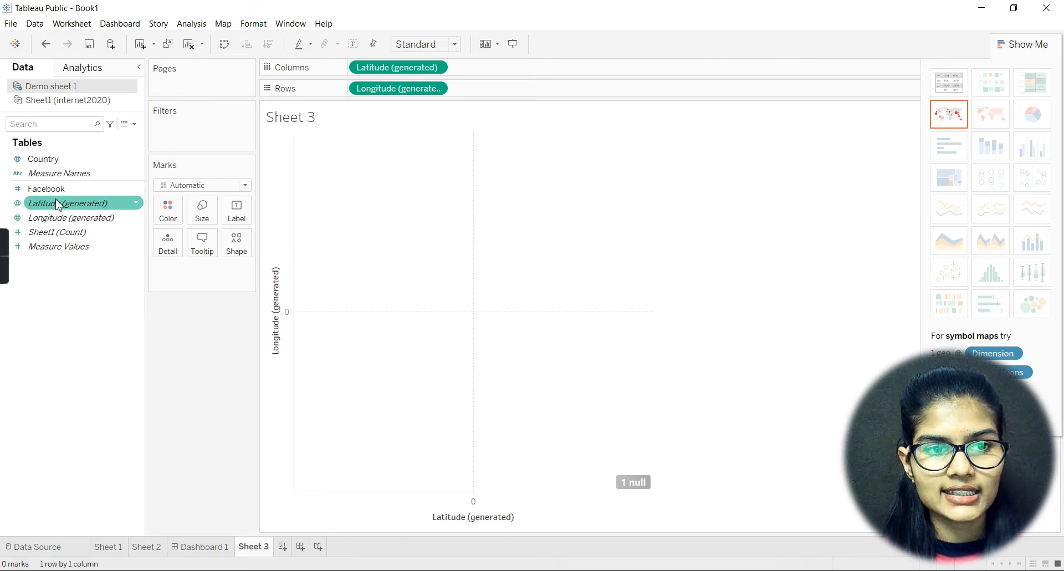
pyautogui.moveTo(59, 191)
pyautogui.mouseDown()
pyautogui.moveTo(294, 76)
pyautogui.moveTo(358, 69)
pyautogui.moveTo(111, 172)
pyautogui.moveTo(27, 188)
pyautogui.moveTo(615, 25)
pyautogui.moveTo(499, 100)
pyautogui.moveTo(464, 153)
pyautogui.mouseUp()
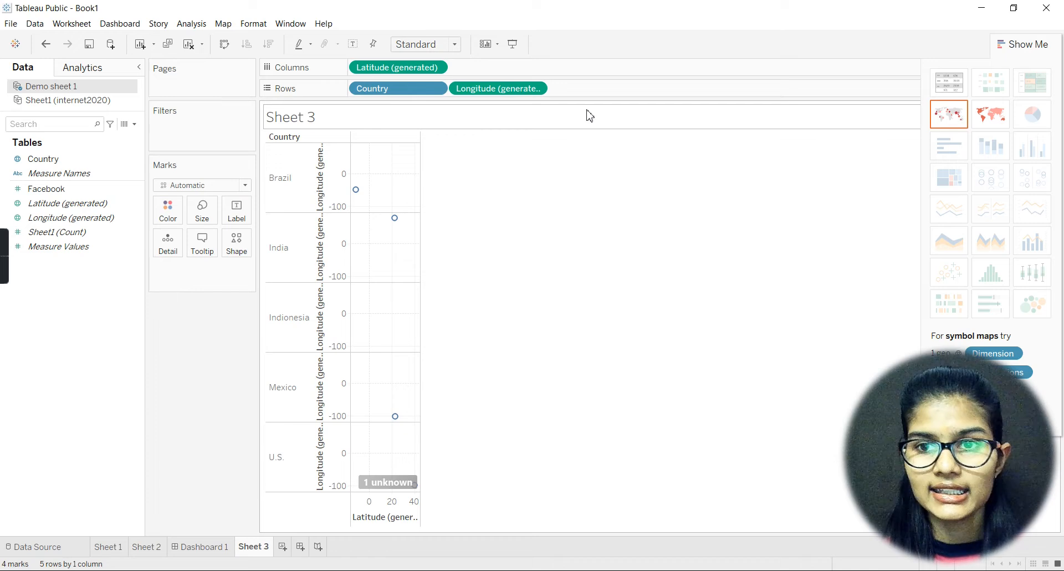
pyautogui.click(992, 120)
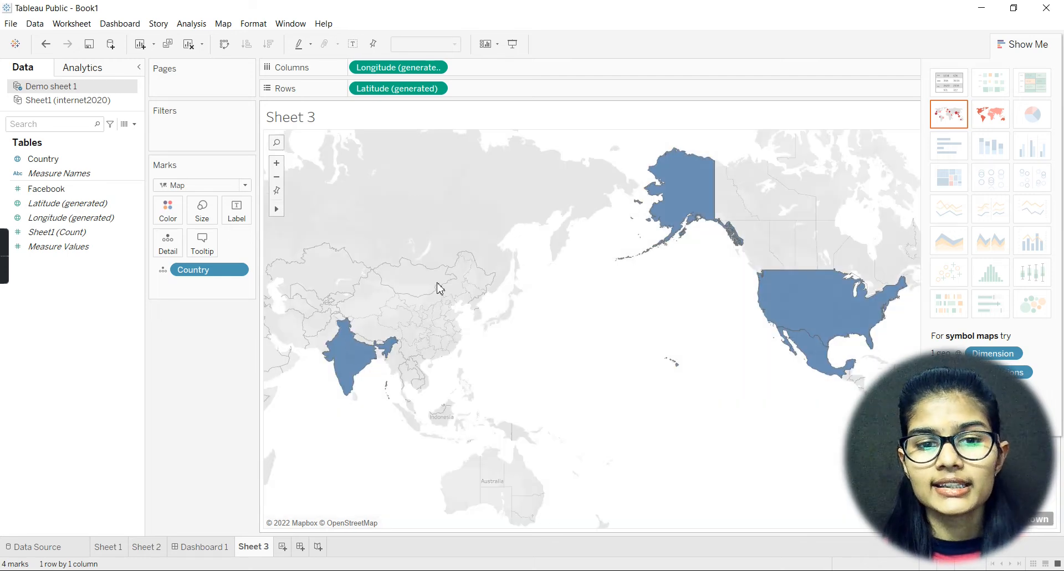
pyautogui.moveTo(705, 206)
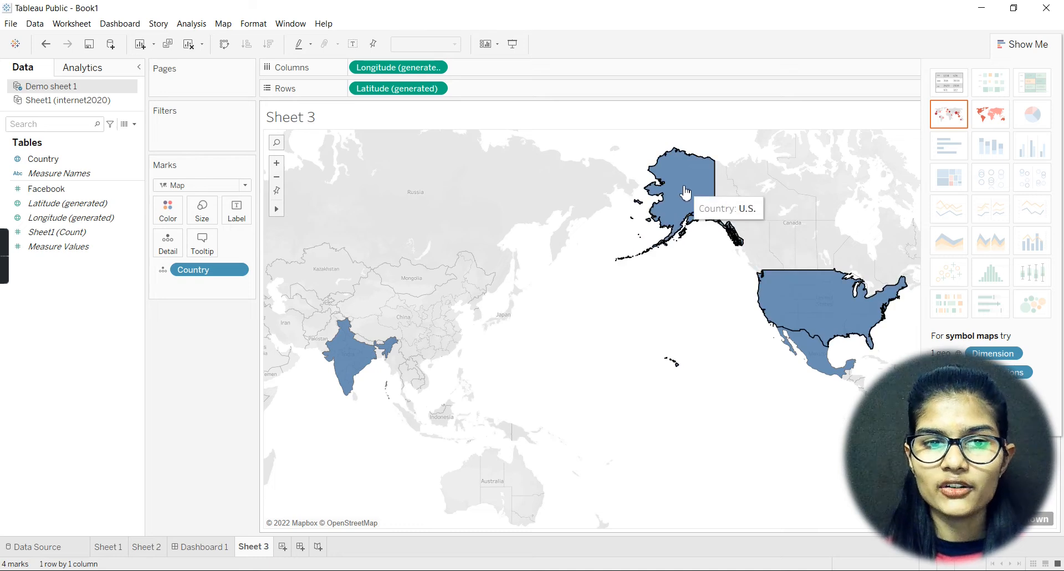
# Replace the map worksheet's default title text with "country based on lat, long."
pyautogui.doubleClick(308, 116)
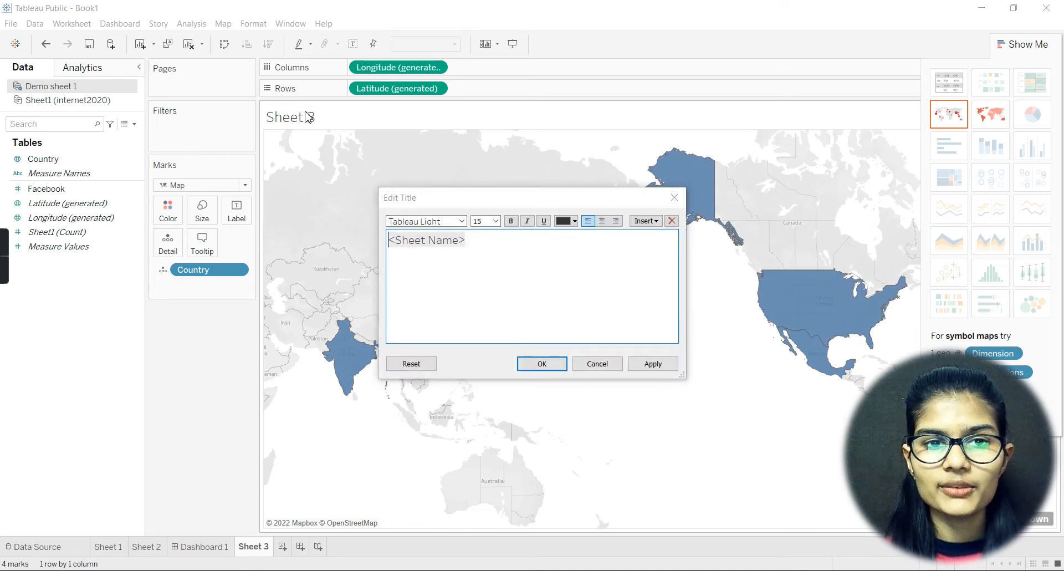
pyautogui.click(478, 244)
pyautogui.press('BackSpace')
pyautogui.press('BackSpace')
pyautogui.press('BackSpace')
pyautogui.press('BackSpace')
pyautogui.press('BackSpace')
pyautogui.press('BackSpace')
pyautogui.press('BackSpace')
pyautogui.press('BackSpace')
pyautogui.press('BackSpace')
pyautogui.press('BackSpace')
pyautogui.press('BackSpace')
pyautogui.press('BackSpace')
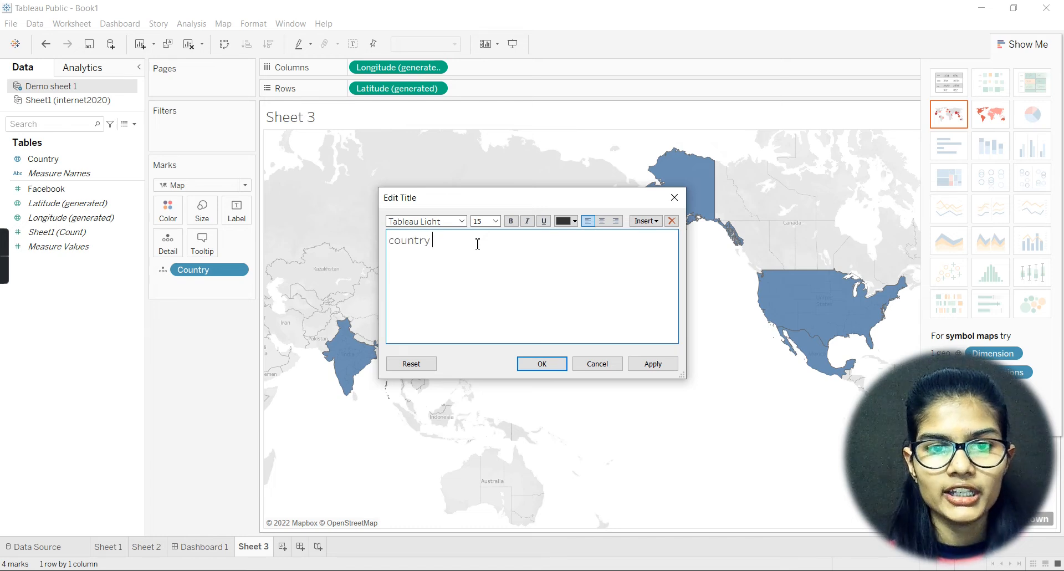
pyautogui.write('country ba')
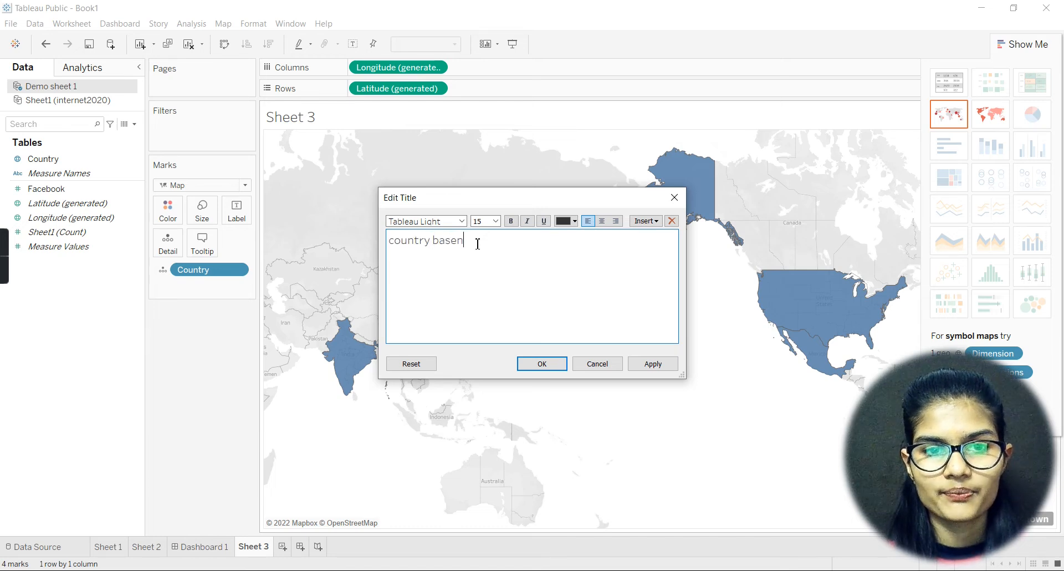
pyautogui.write('sed on lat, long.')
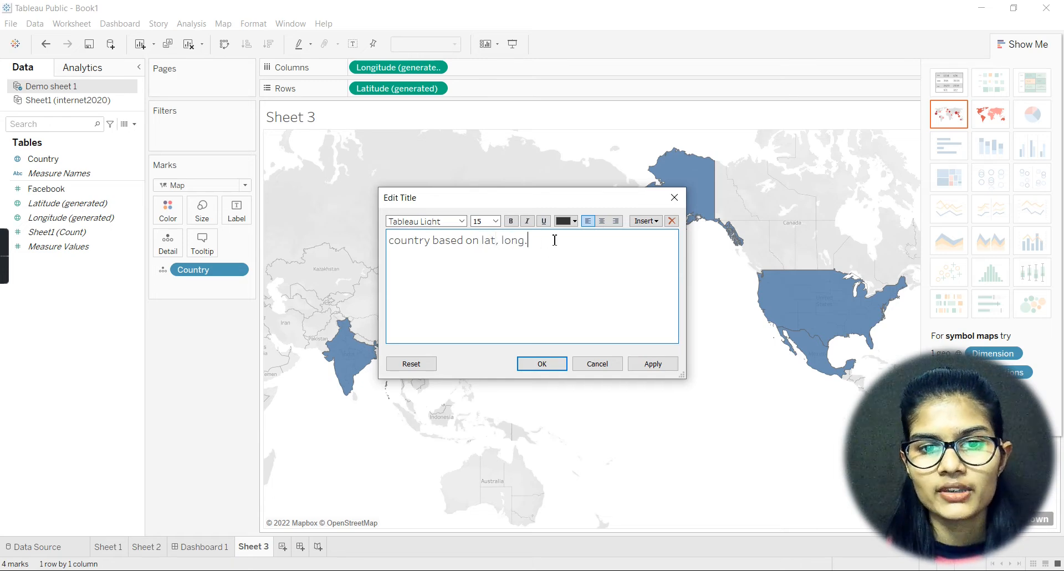
# Make the map title bold and underlined, capitalize its first letter to read "Country based on lat, long.", and apply it
pyautogui.moveTo(554, 239); pyautogui.dragTo(391, 239)
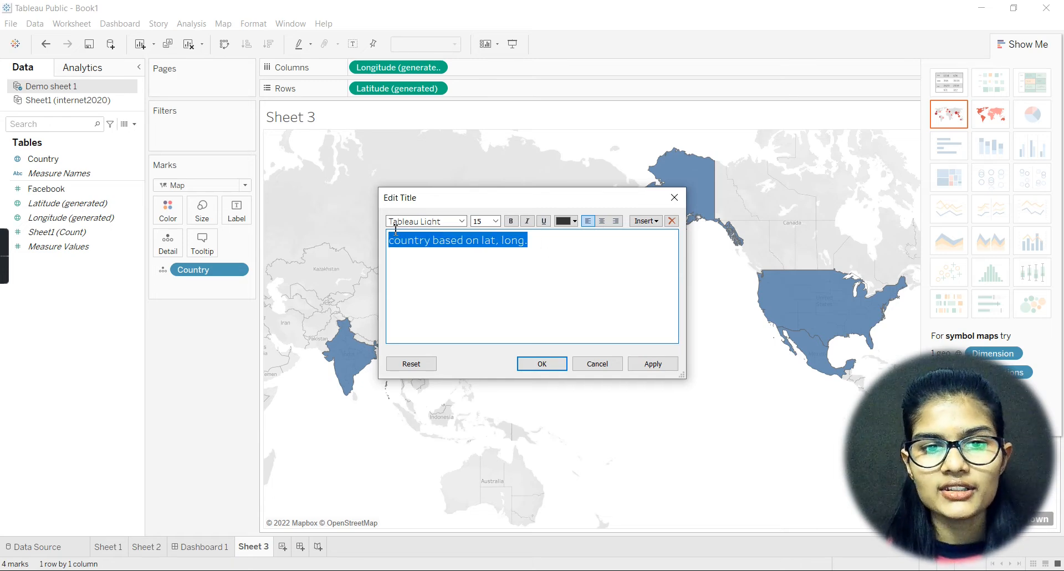
pyautogui.click(512, 222)
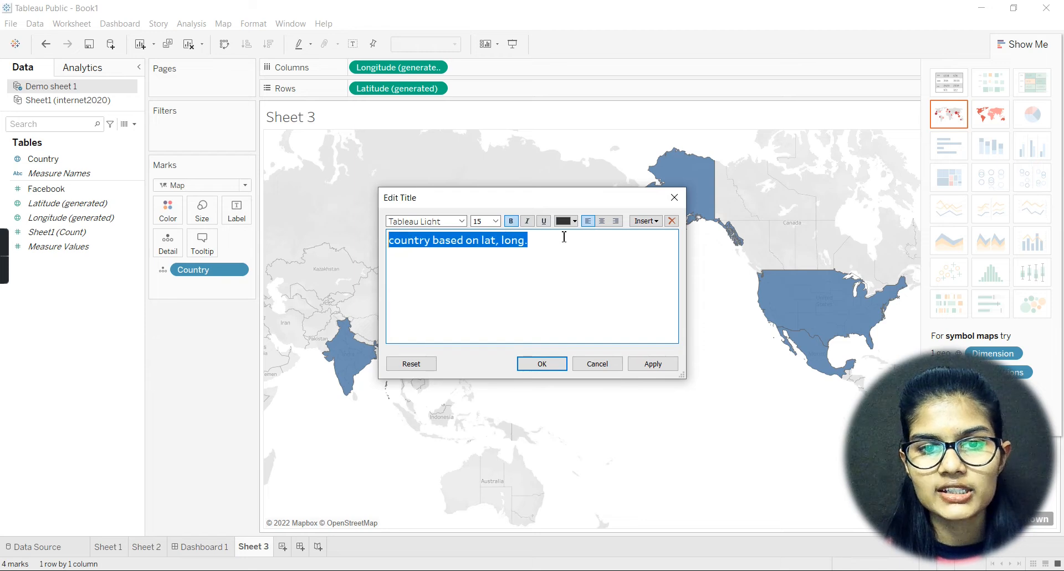
pyautogui.click(544, 221)
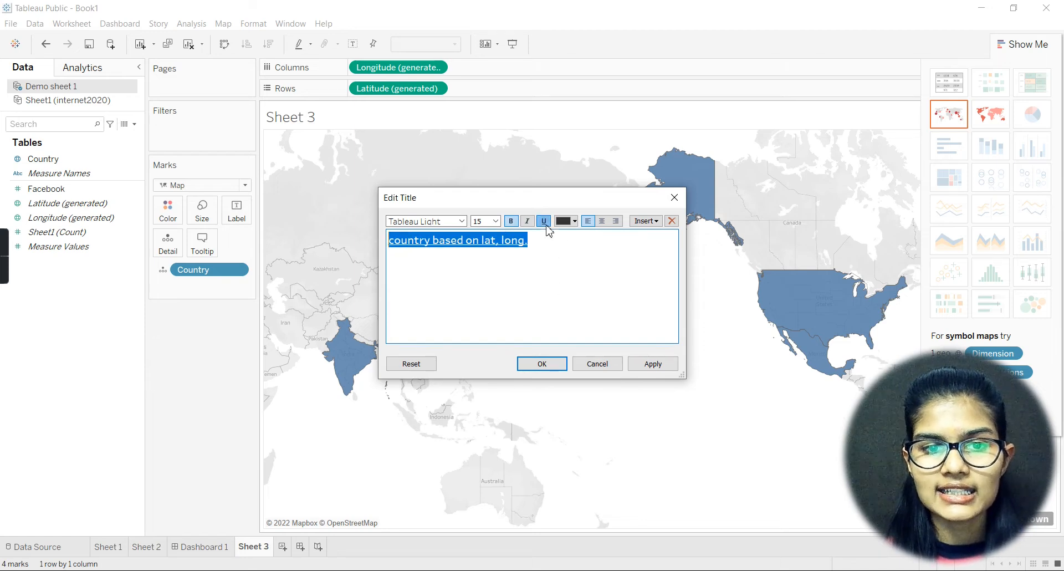
pyautogui.click(398, 243)
pyautogui.press('BackSpace')
pyautogui.write('C')
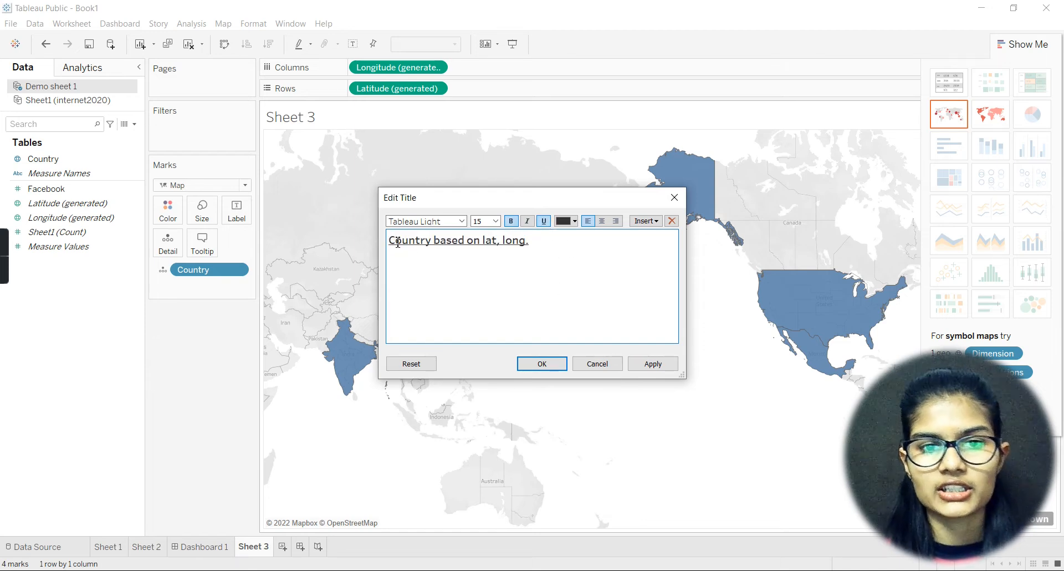
pyautogui.click(556, 364)
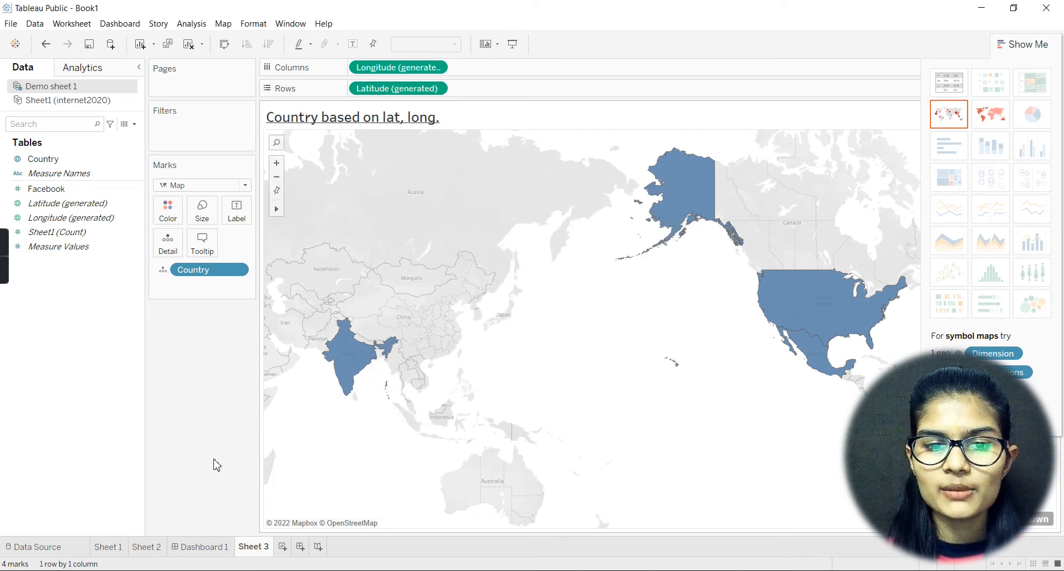
# Add Sheet 3 to Dashboard 1, placing the map beside the "Country vs facebook users" chart
pyautogui.click(191, 548)
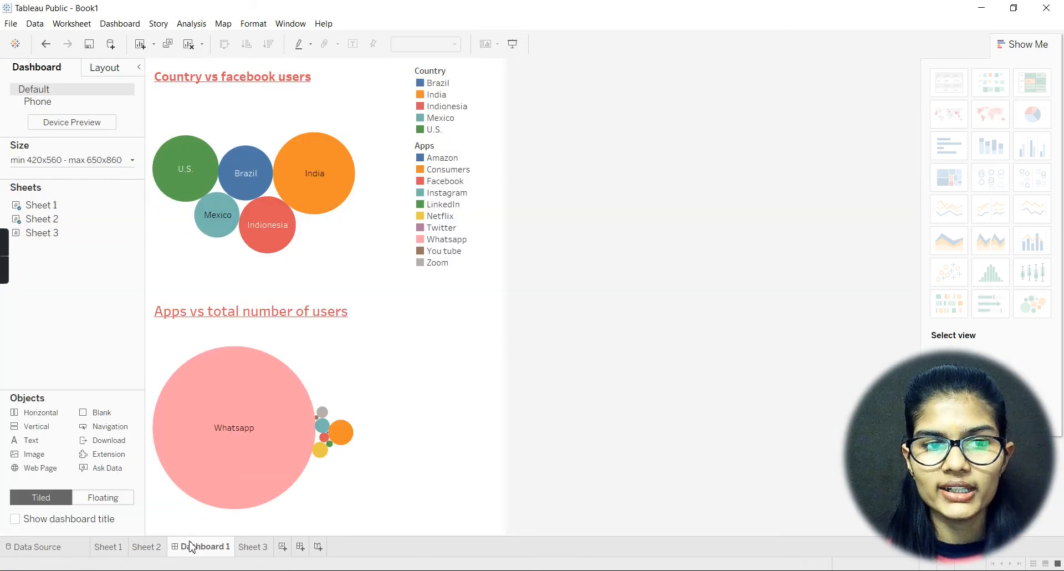
pyautogui.moveTo(50, 236)
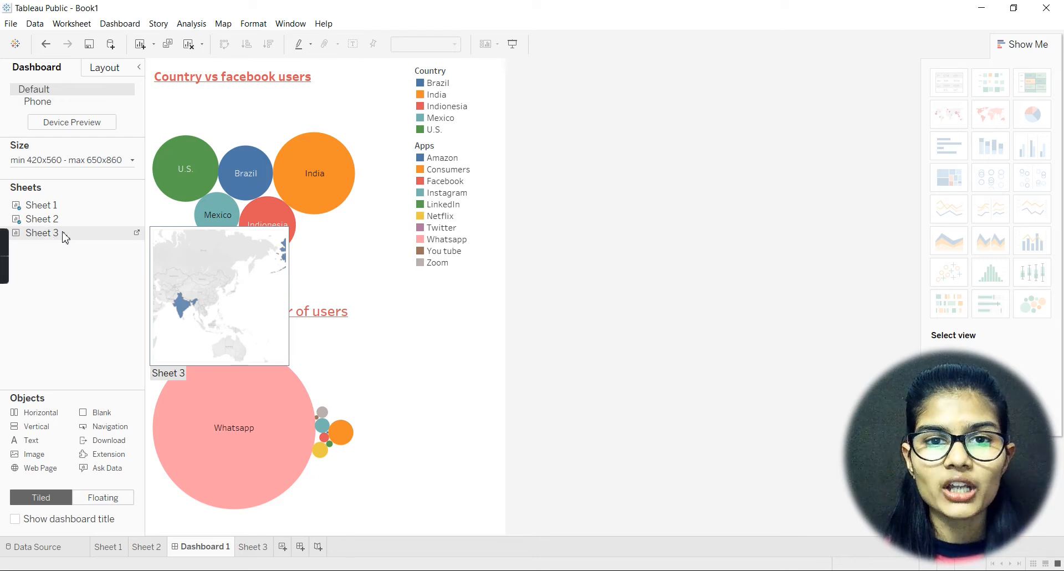
pyautogui.click(61, 220)
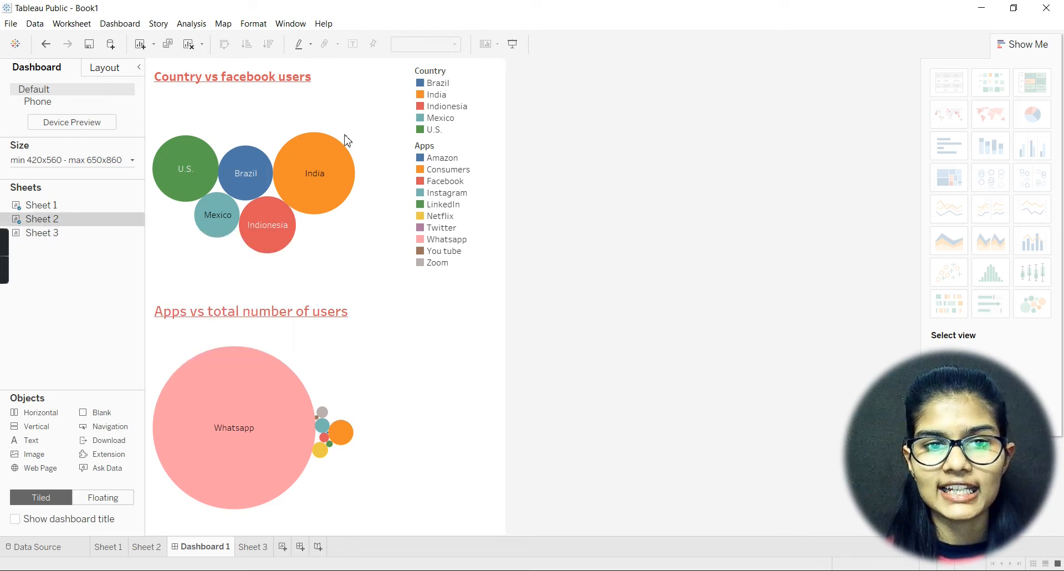
pyautogui.click(31, 237)
pyautogui.moveTo(32, 238); pyautogui.dragTo(354, 398)
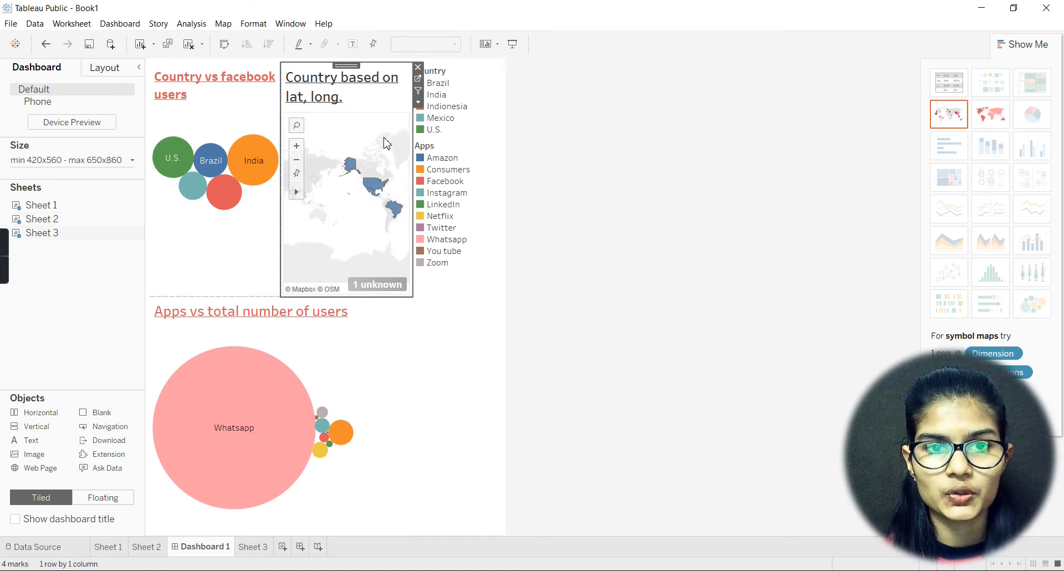
# Remove the Country and Apps color legends from the dashboard
pyautogui.click(470, 89)
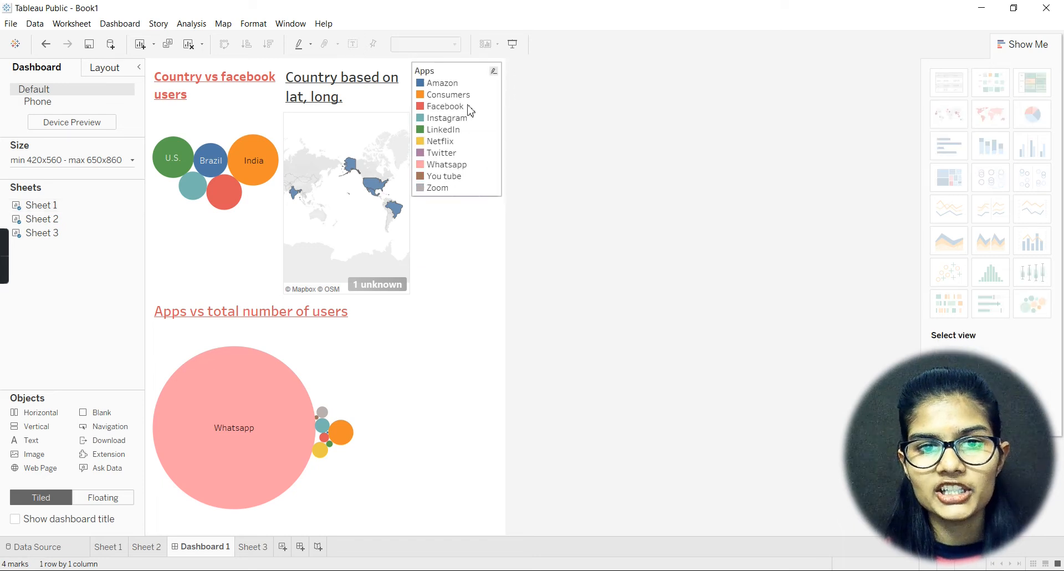
pyautogui.click(490, 114)
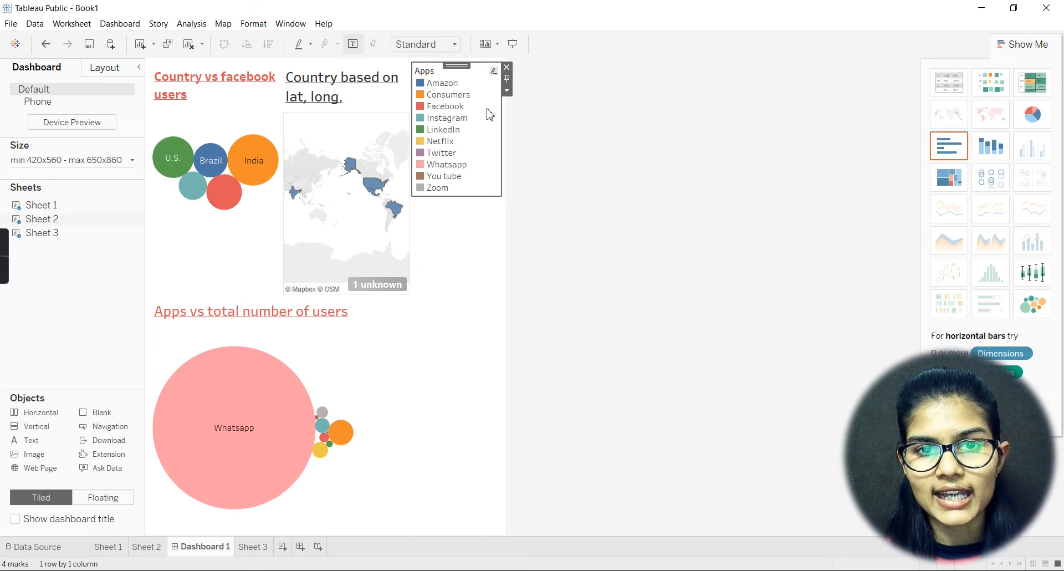
pyautogui.click(507, 67)
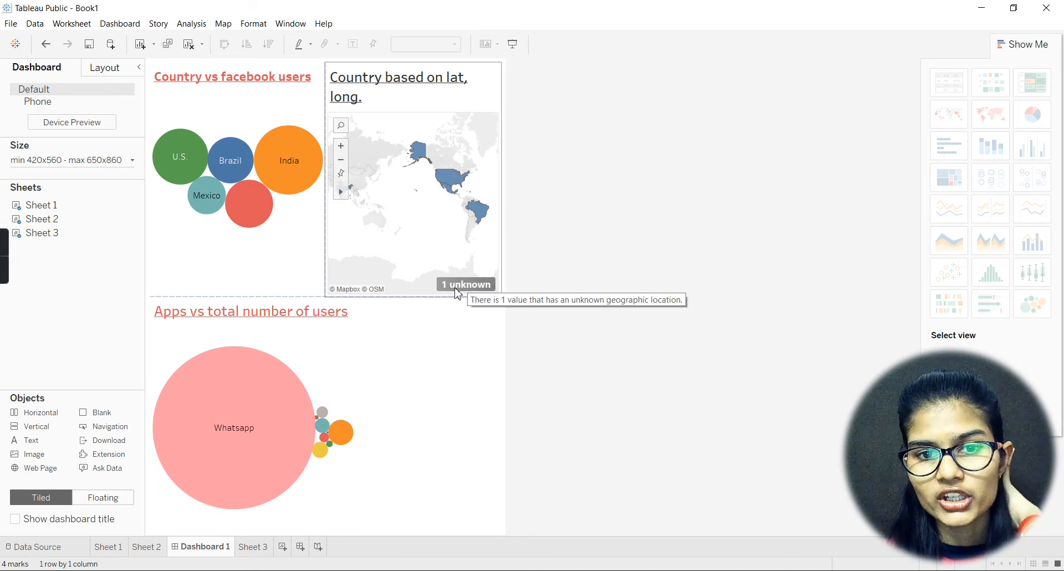
# Try zooming in on the dashboard's country map and selecting an area of it, and undo the view changes
pyautogui.click(342, 153)
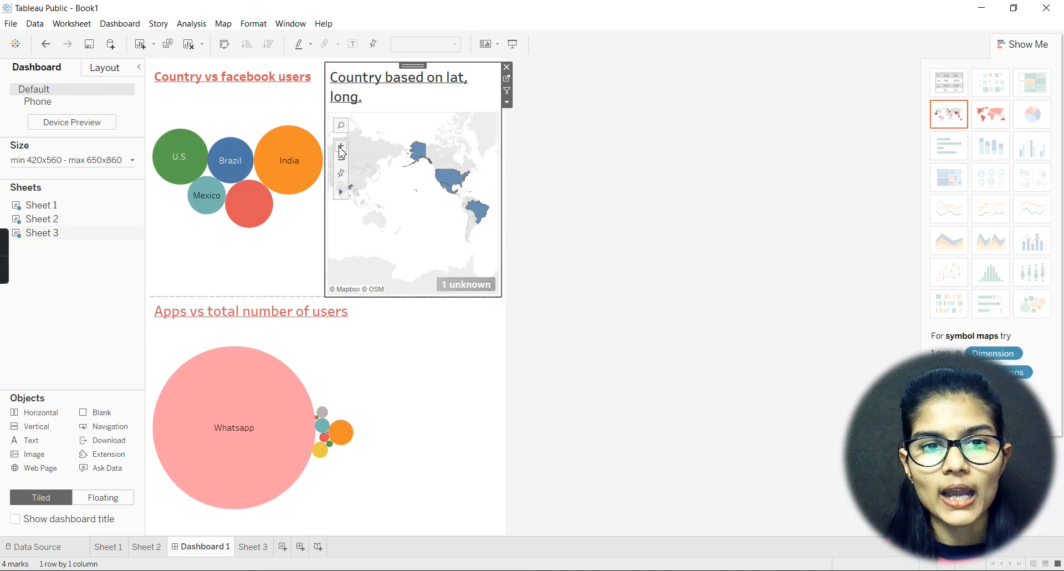
pyautogui.click(341, 147)
pyautogui.moveTo(454, 152); pyautogui.dragTo(431, 206)
pyautogui.moveTo(481, 148); pyautogui.dragTo(429, 181)
pyautogui.moveTo(340, 192)
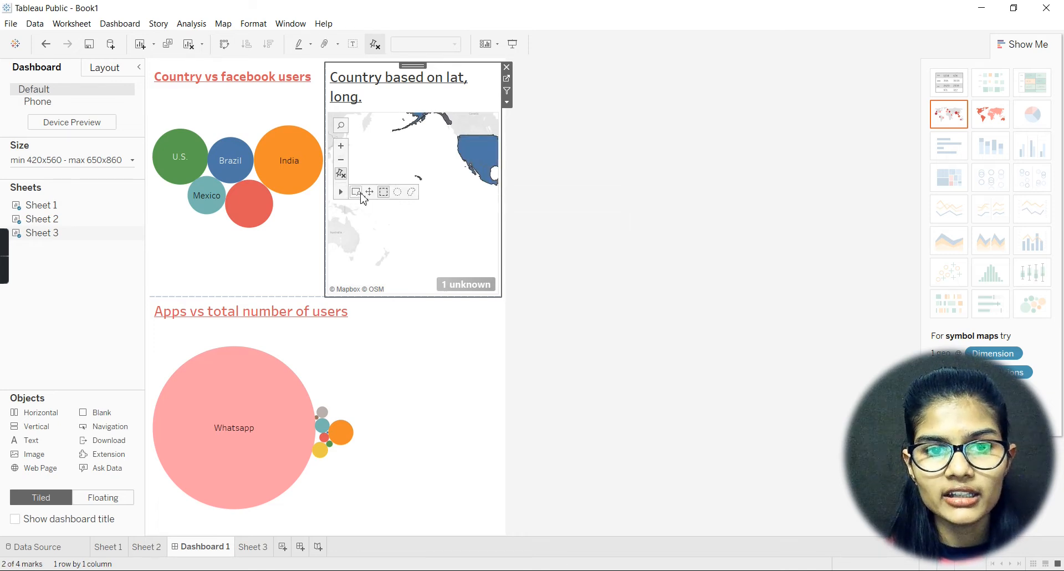
pyautogui.click(357, 194)
pyautogui.moveTo(435, 131); pyautogui.dragTo(405, 207)
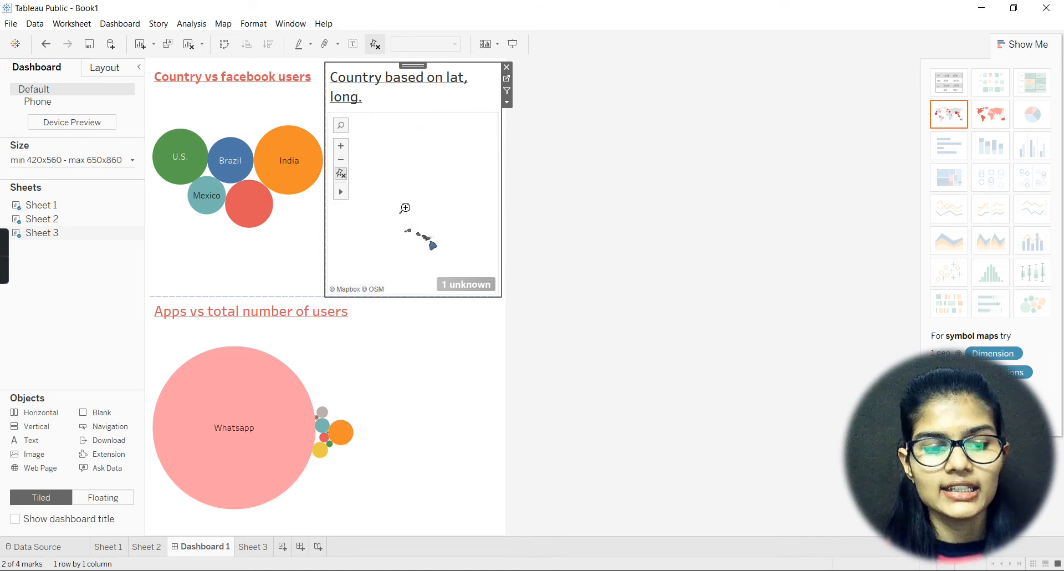
pyautogui.scroll(-3, 405, 208)
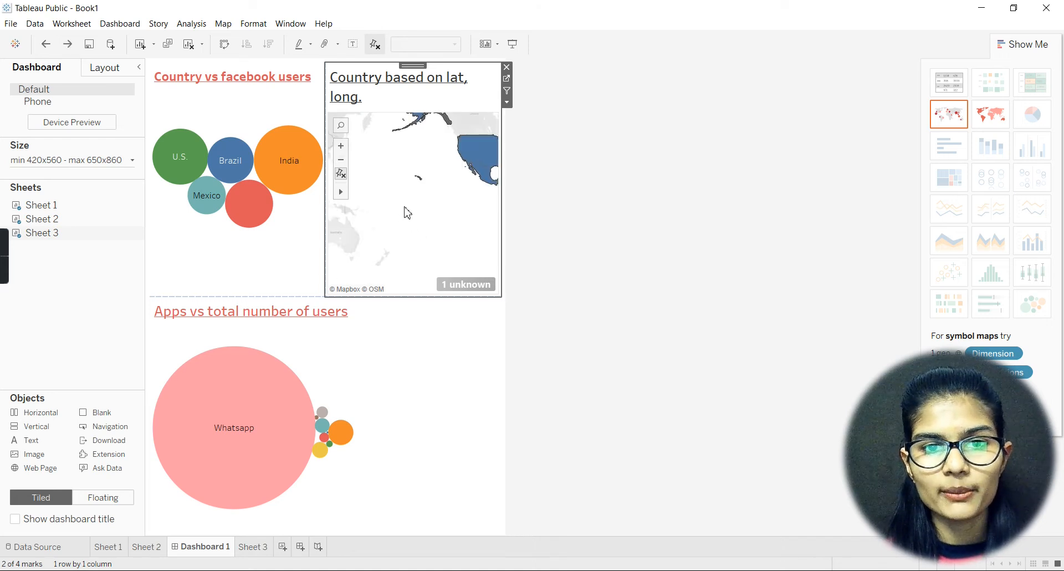
pyautogui.scroll(-2, 408, 212)
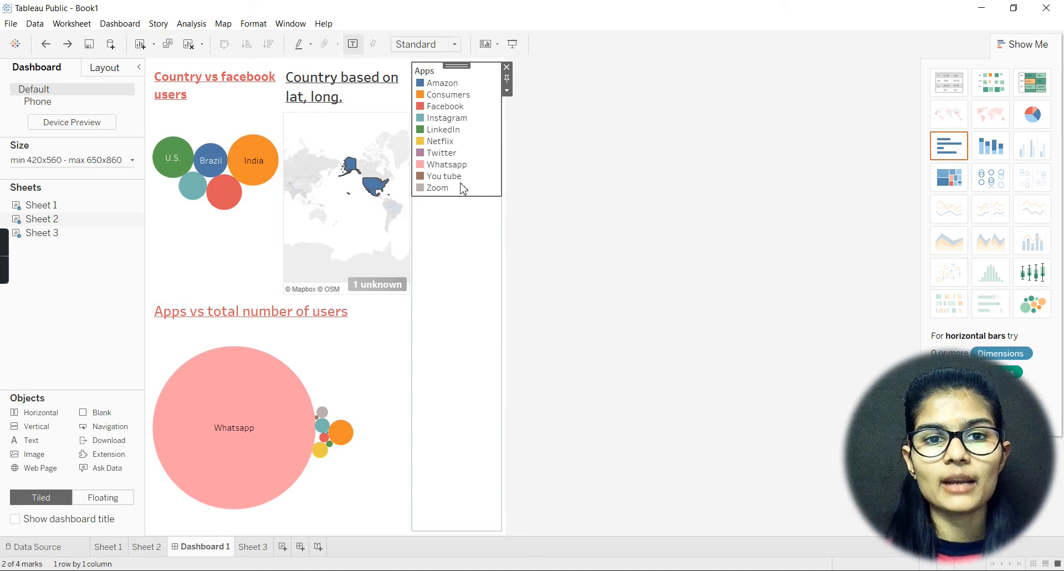
# Remove the restored Apps legend from the dashboard and leave the map view deselected
pyautogui.click(507, 68)
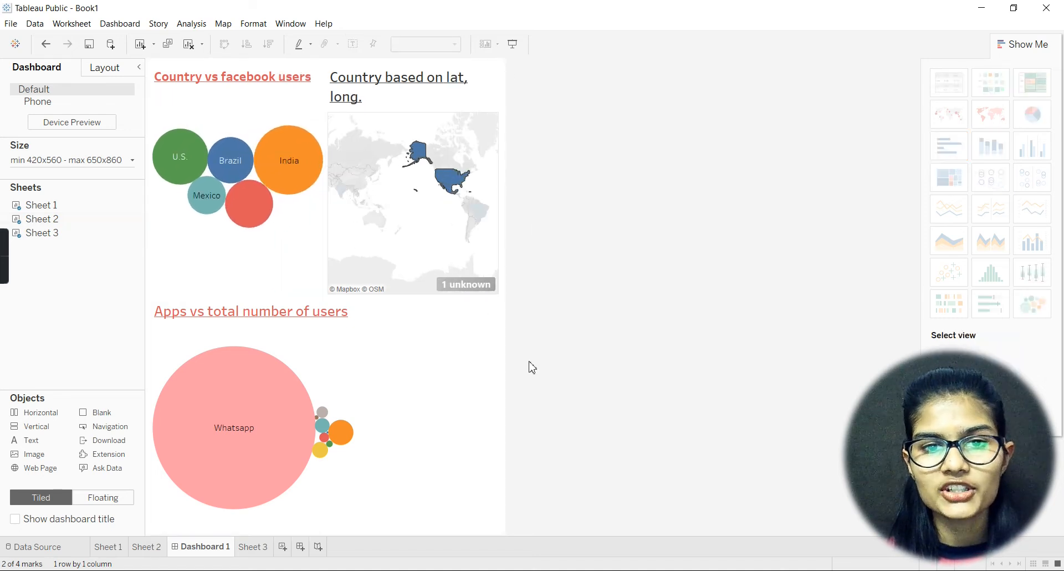
pyautogui.click(444, 172)
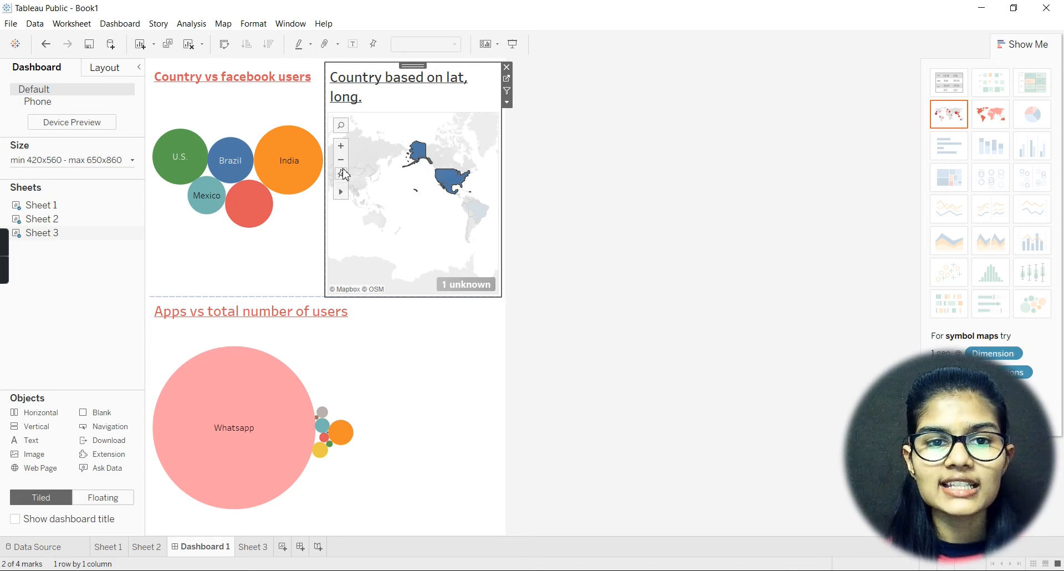
pyautogui.click(507, 103)
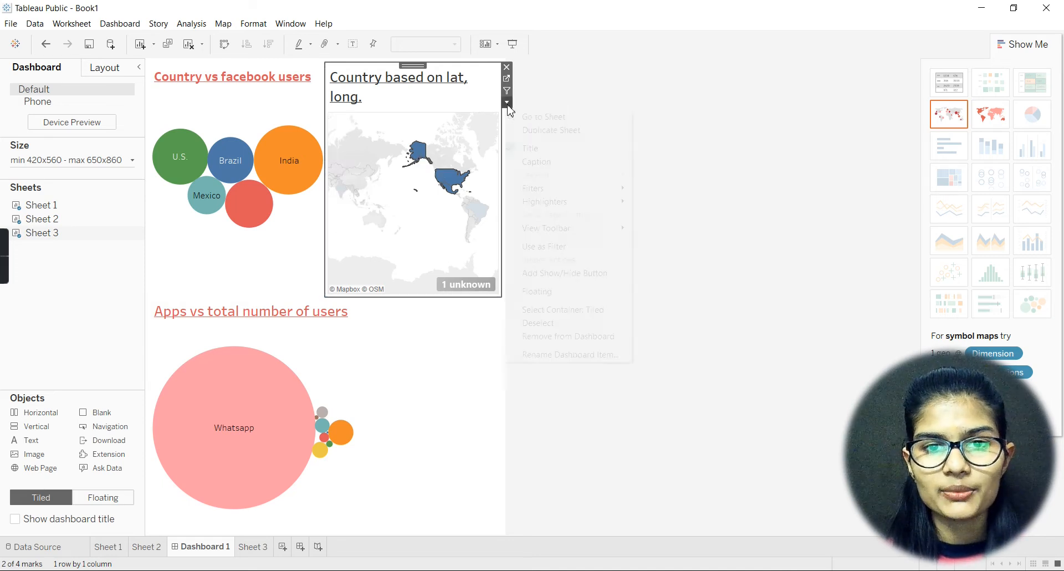
pyautogui.click(677, 87)
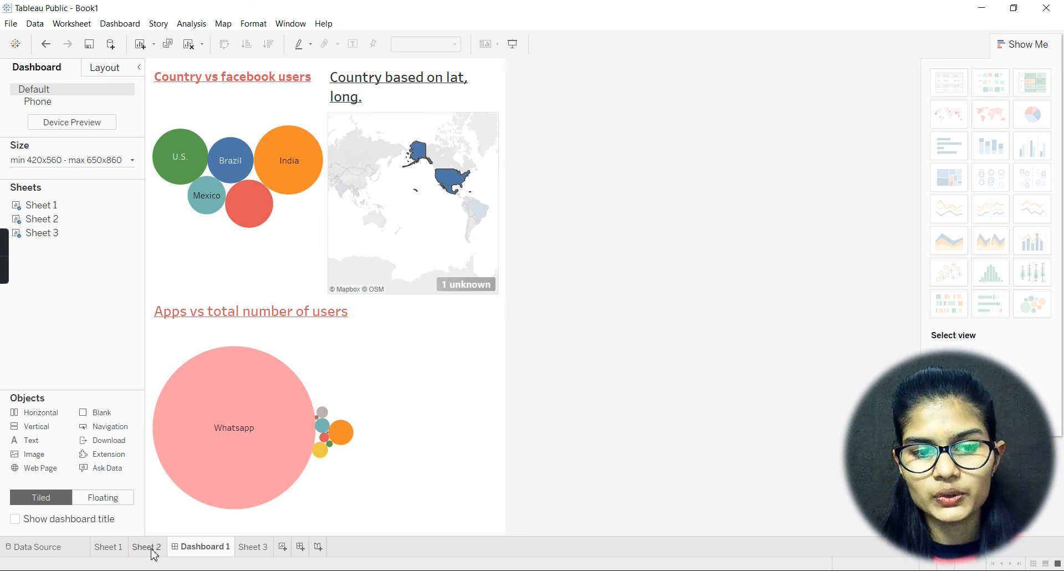
# Create a new worksheet from Sheet1 (internet2020) with Measure Values on Columns and Measure Names and Apps on Rows
pyautogui.click(282, 546)
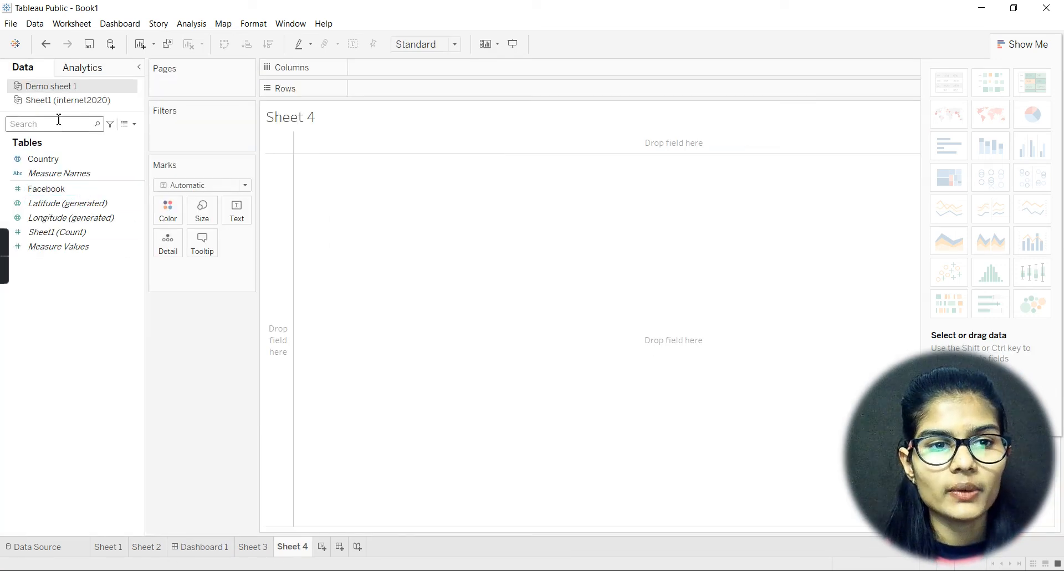
pyautogui.click(71, 101)
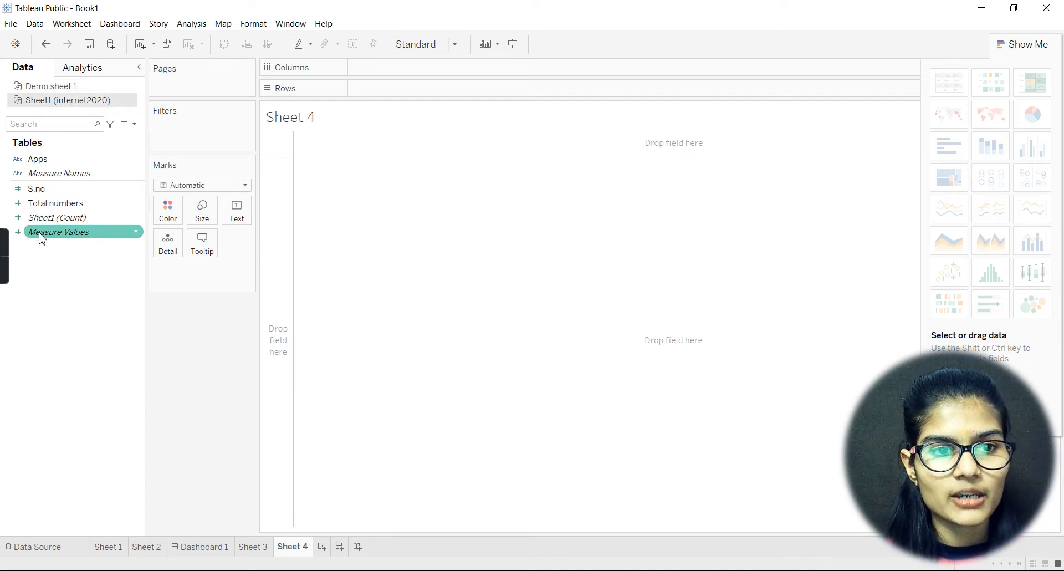
pyautogui.moveTo(41, 237); pyautogui.dragTo(368, 72)
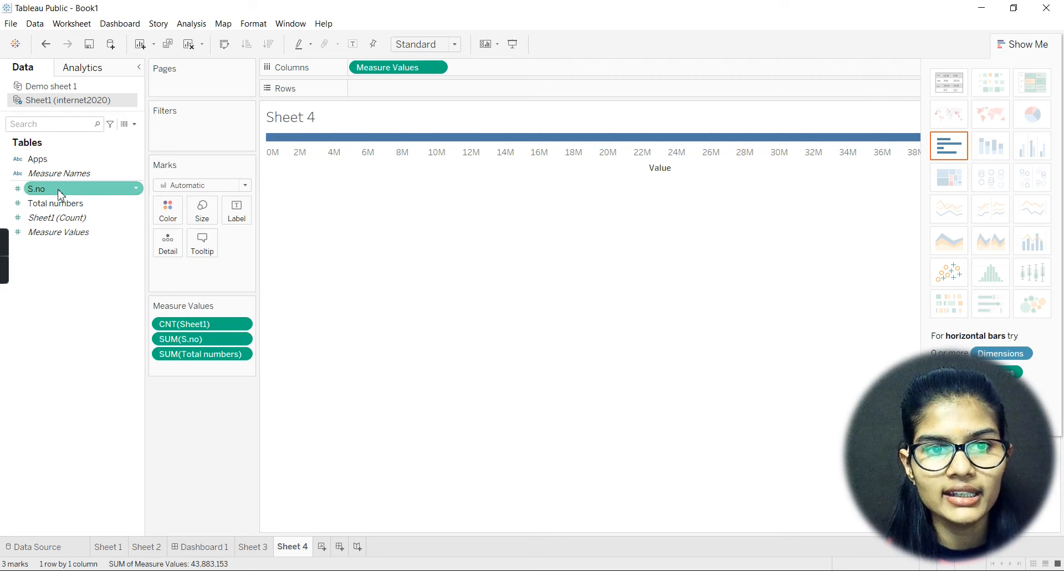
pyautogui.moveTo(42, 173); pyautogui.dragTo(376, 92)
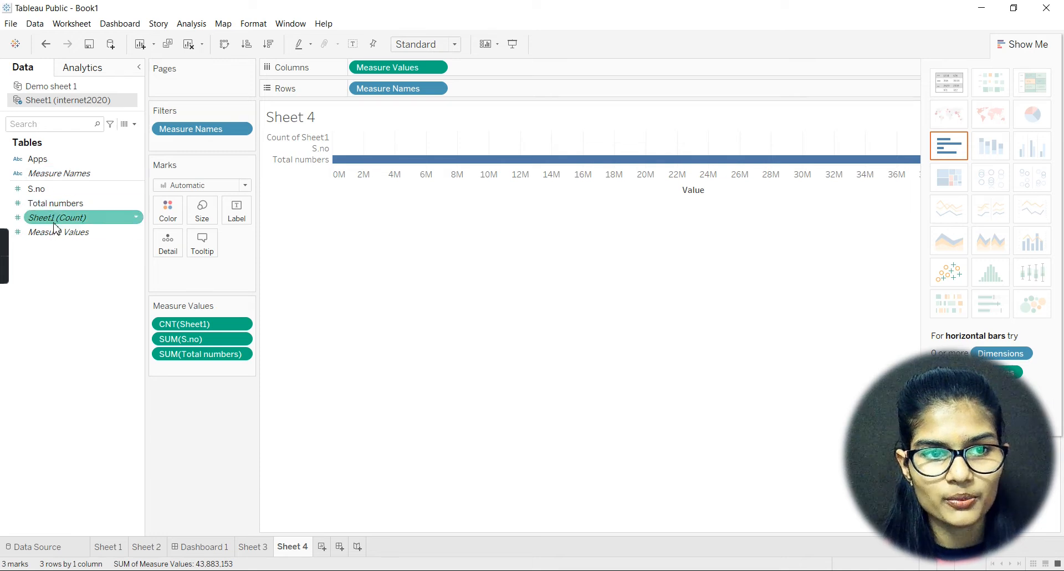
pyautogui.moveTo(37, 159); pyautogui.dragTo(482, 99)
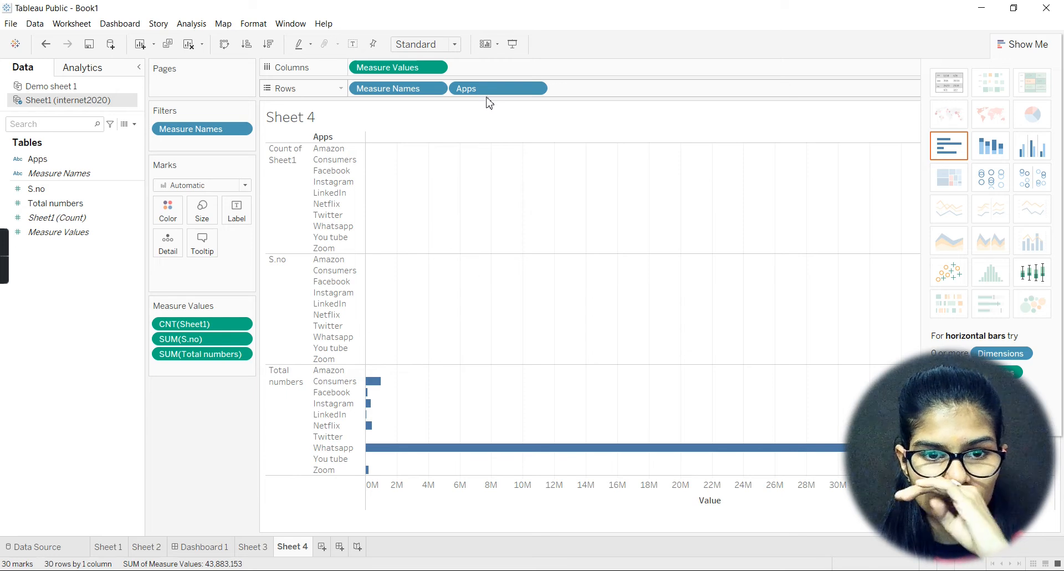
# Convert the chart to side-by-side bars and replace Measure Values on Rows with Total numbers
pyautogui.click(990, 146)
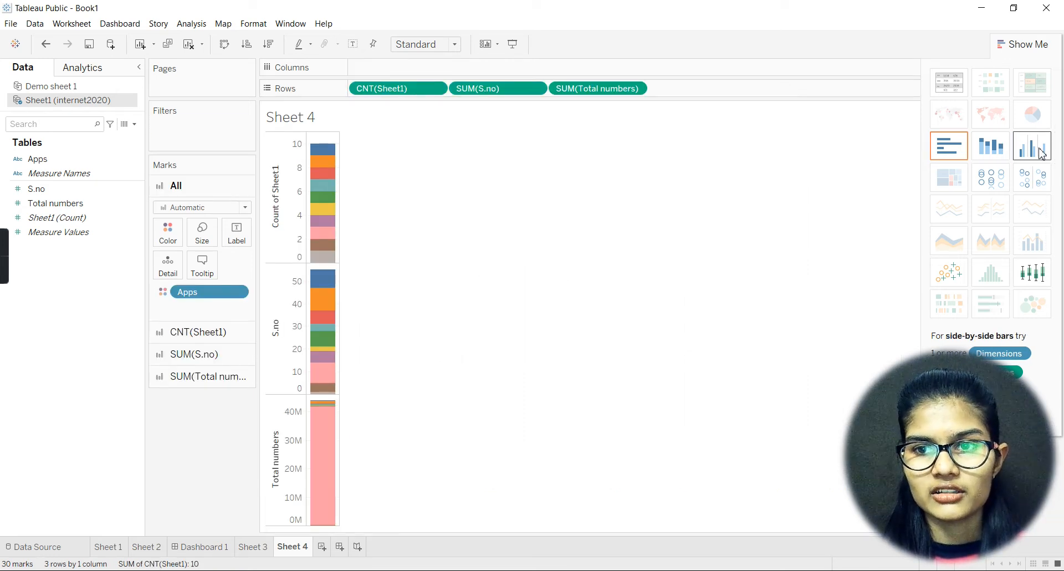
pyautogui.click(1032, 146)
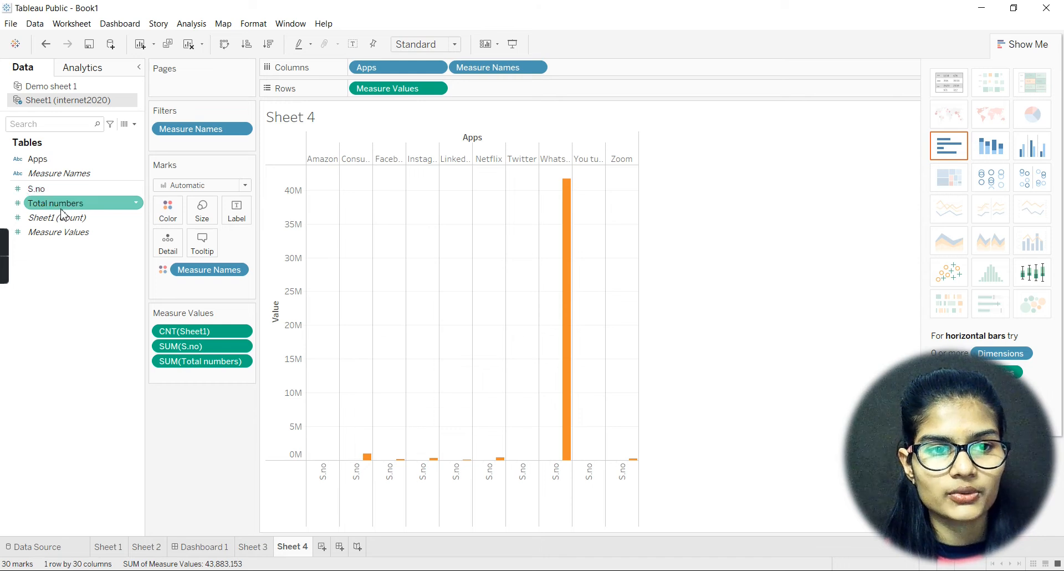
pyautogui.moveTo(62, 211)
pyautogui.mouseDown()
pyautogui.moveTo(517, 121)
pyautogui.moveTo(504, 82)
pyautogui.moveTo(506, 92)
pyautogui.mouseUp()
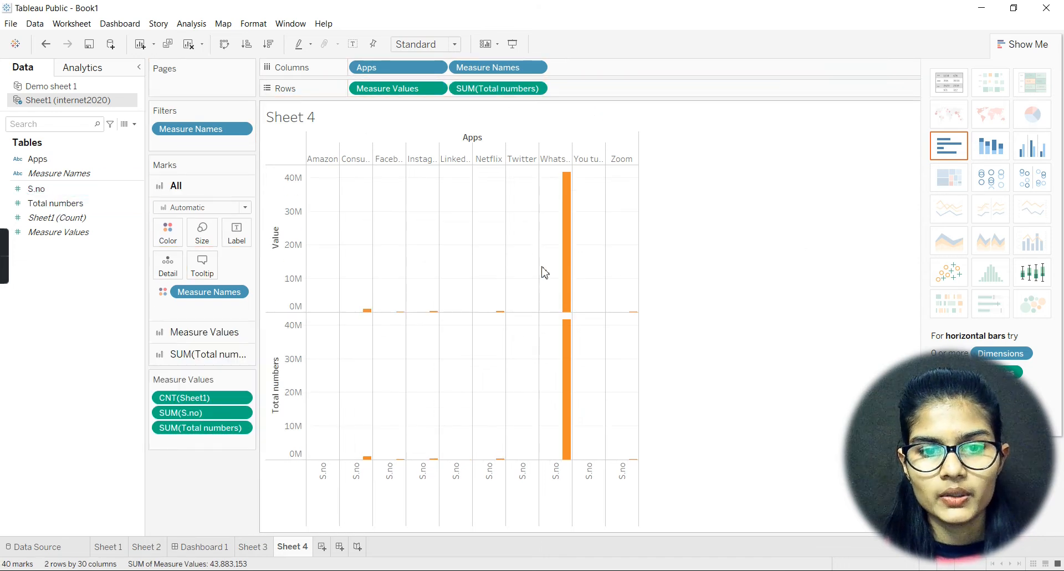
pyautogui.click(438, 90)
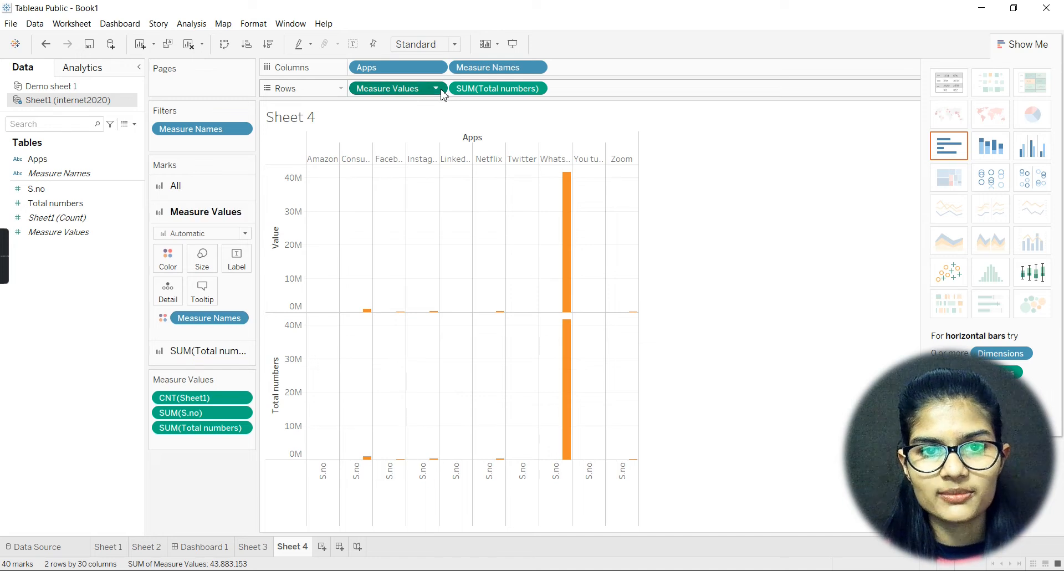
pyautogui.click(381, 220)
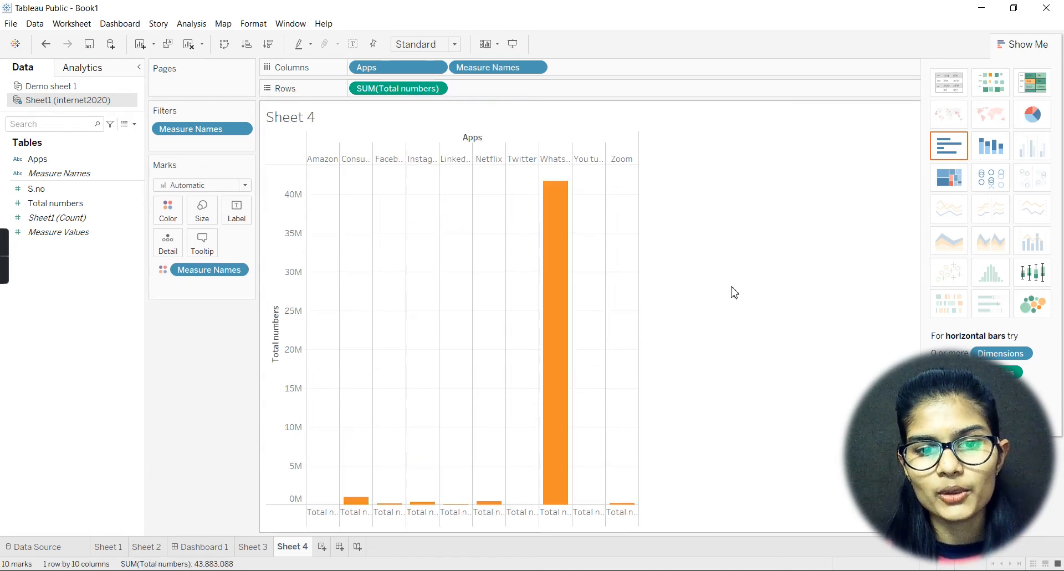
# Try stacked bars, horizontal bars and a text table for the app totals, and settle on a highlight table
pyautogui.moveTo(560, 441)
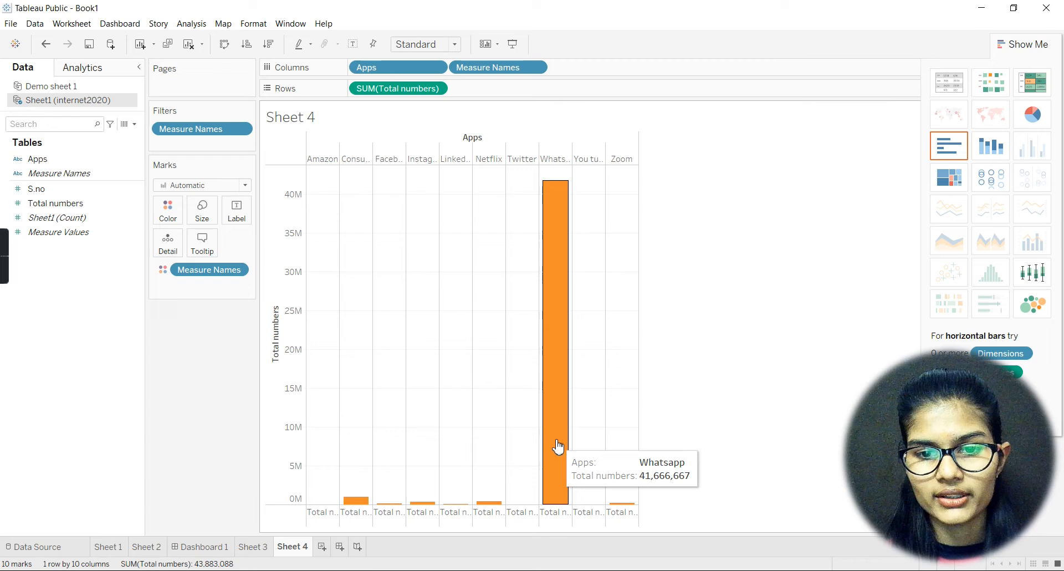
pyautogui.moveTo(357, 510)
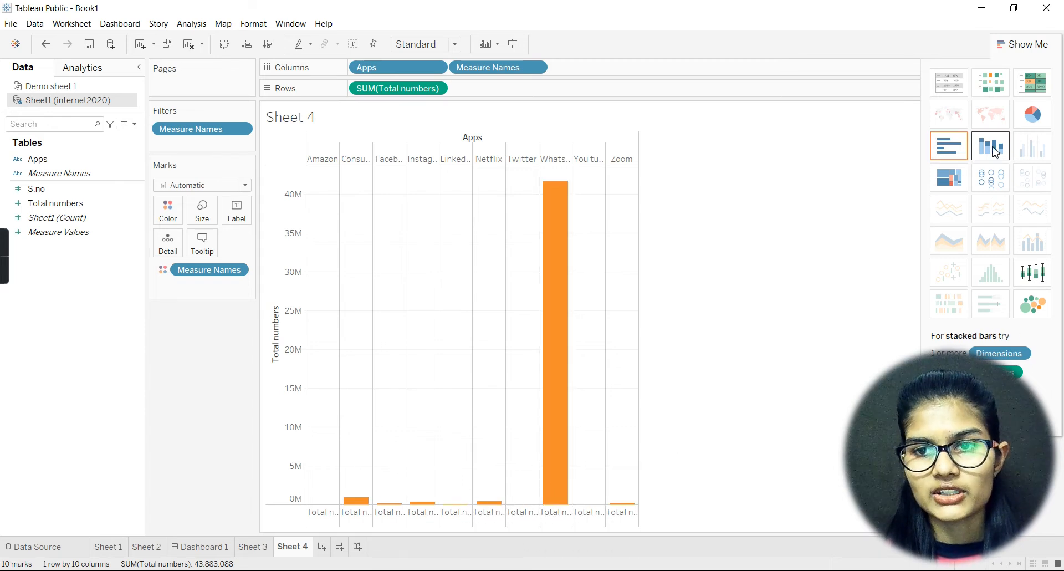
pyautogui.click(995, 153)
pyautogui.click(949, 146)
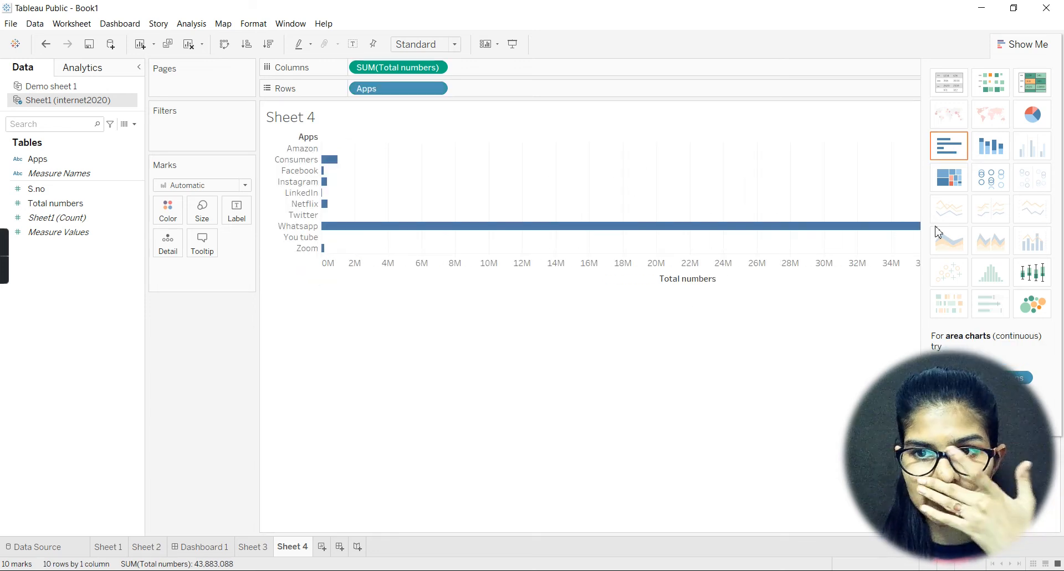
pyautogui.click(951, 83)
pyautogui.click(1033, 82)
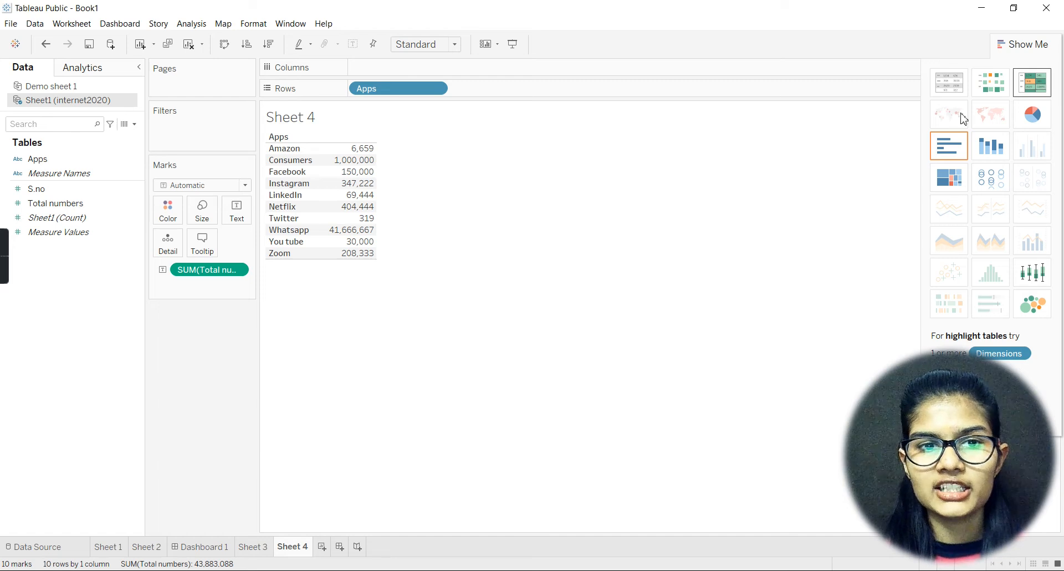
# Replace the sheet name in Sheet 4's title with the text "count of users"
pyautogui.doubleClick(298, 119)
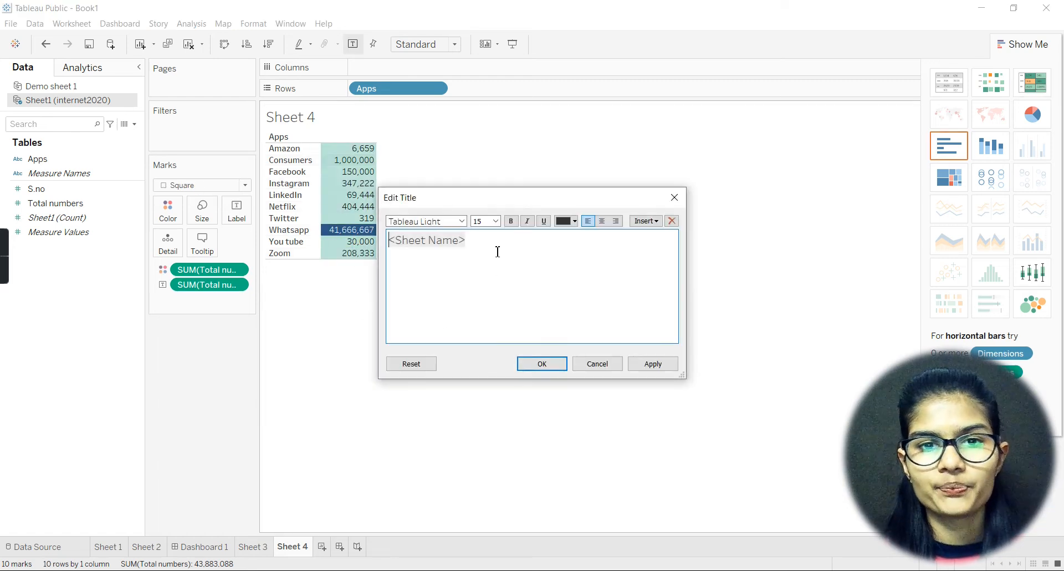
pyautogui.press('BackSpace')
pyautogui.press('BackSpace')
pyautogui.press('BackSpace')
pyautogui.press('BackSpace')
pyautogui.press('BackSpace')
pyautogui.press('BackSpace')
pyautogui.press('BackSpace')
pyautogui.press('BackSpace')
pyautogui.press('BackSpace')
pyautogui.press('BackSpace')
pyautogui.press('BackSpace')
pyautogui.press('BackSpace')
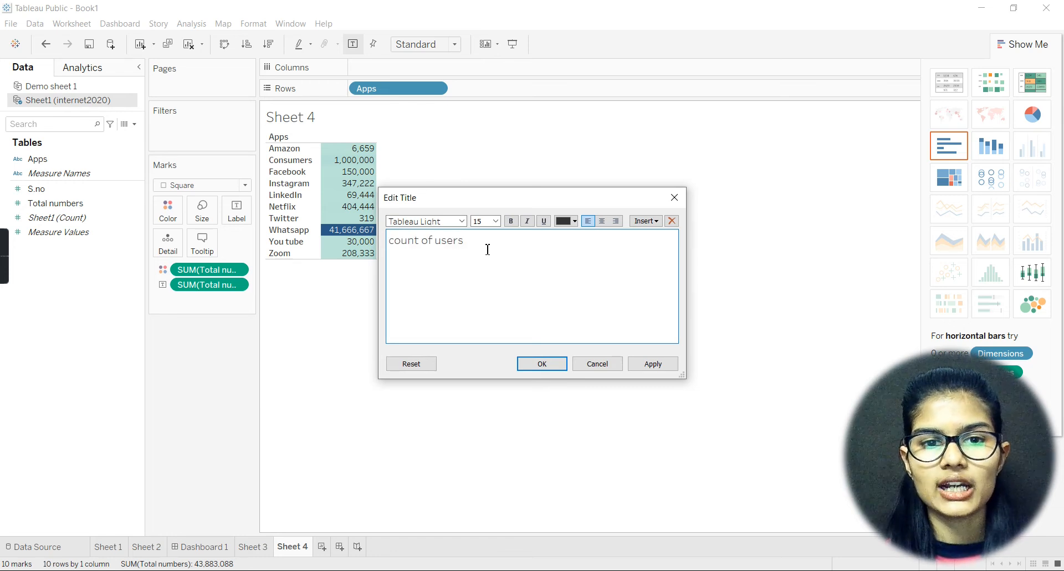
# Make the title bold and underlined, capitalise it as "Count of users", and apply it to the sheet
pyautogui.moveTo(488, 249); pyautogui.dragTo(388, 241)
pyautogui.click(511, 220)
pyautogui.click(545, 221)
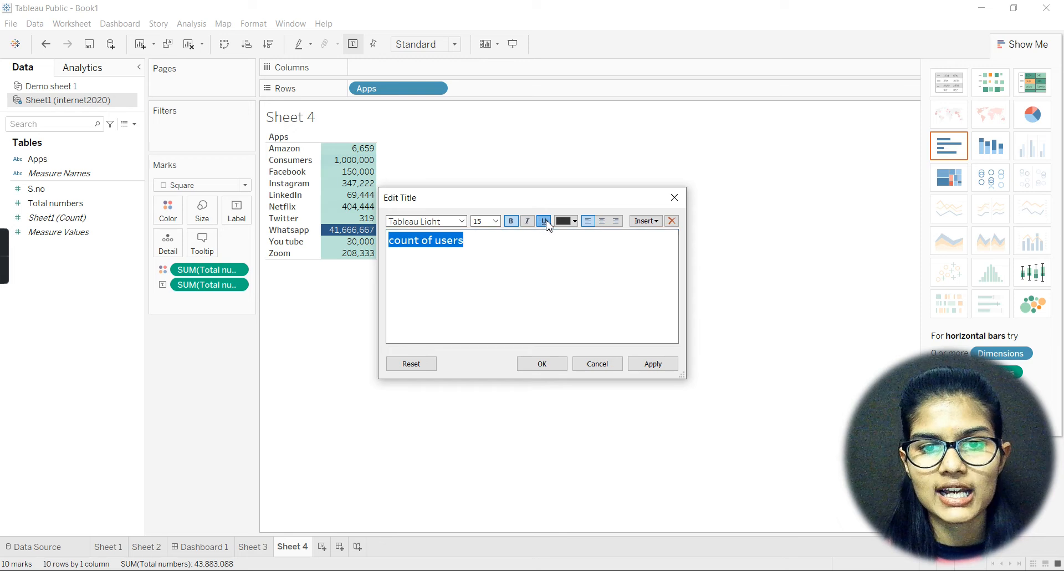
pyautogui.click(399, 248)
pyautogui.press('BackSpace')
pyautogui.write('C')
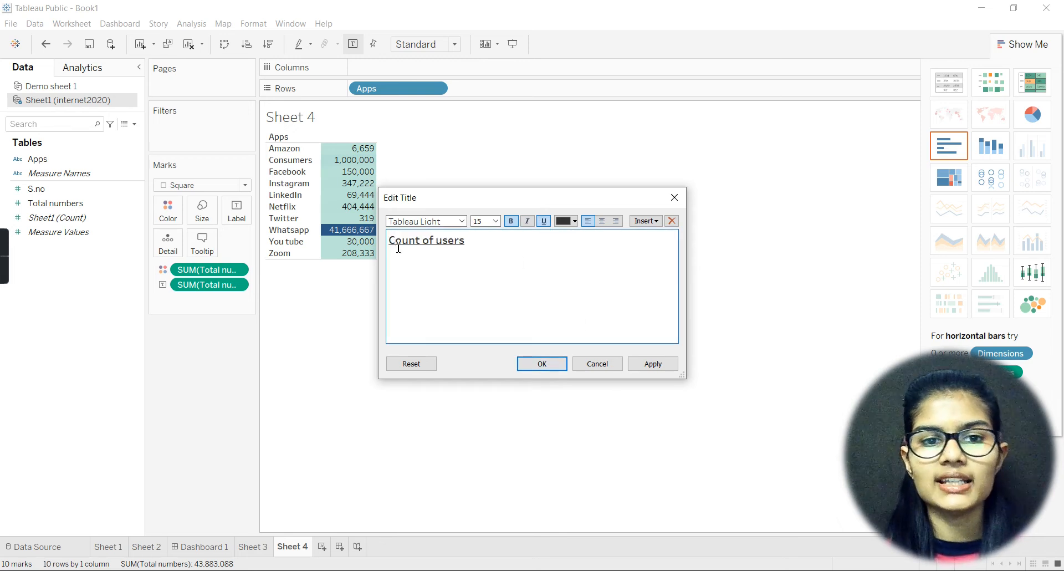
pyautogui.click(544, 366)
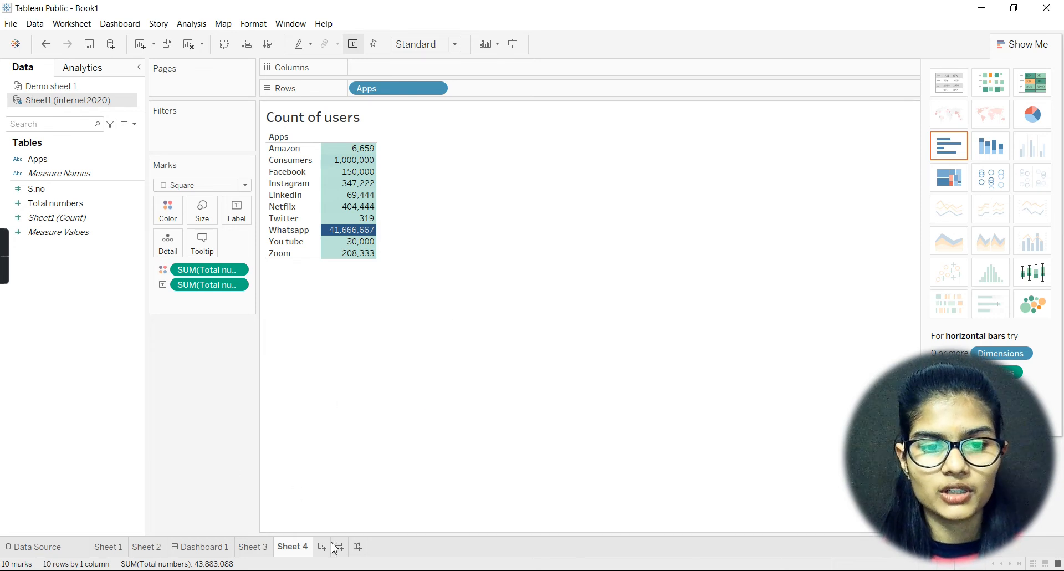
# Add Sheet 4 to Dashboard 1 beneath the country map and remove its Total numbers colour legend
pyautogui.click(213, 548)
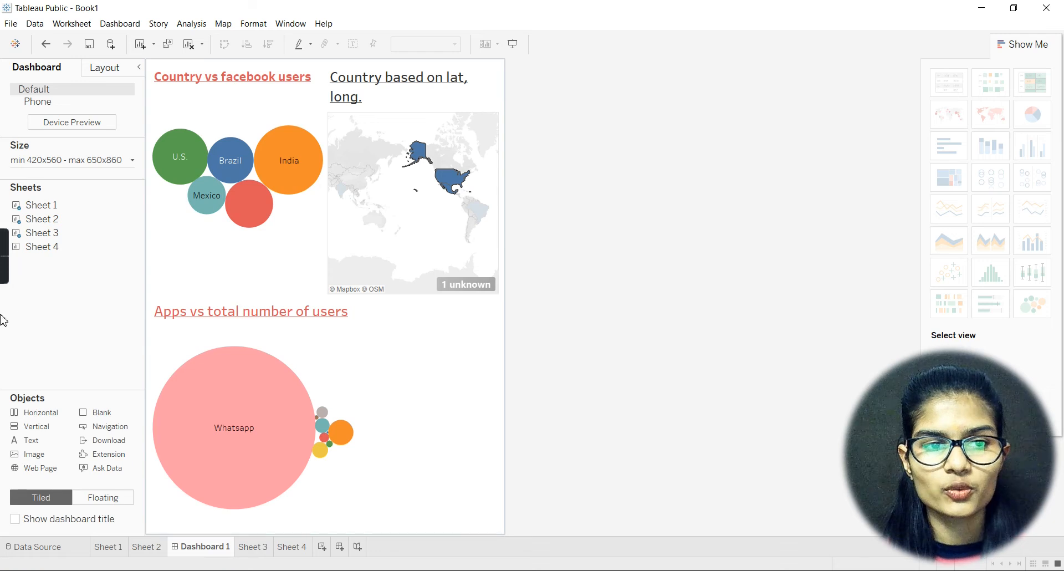
pyautogui.moveTo(35, 249)
pyautogui.moveTo(35, 251); pyautogui.dragTo(423, 414)
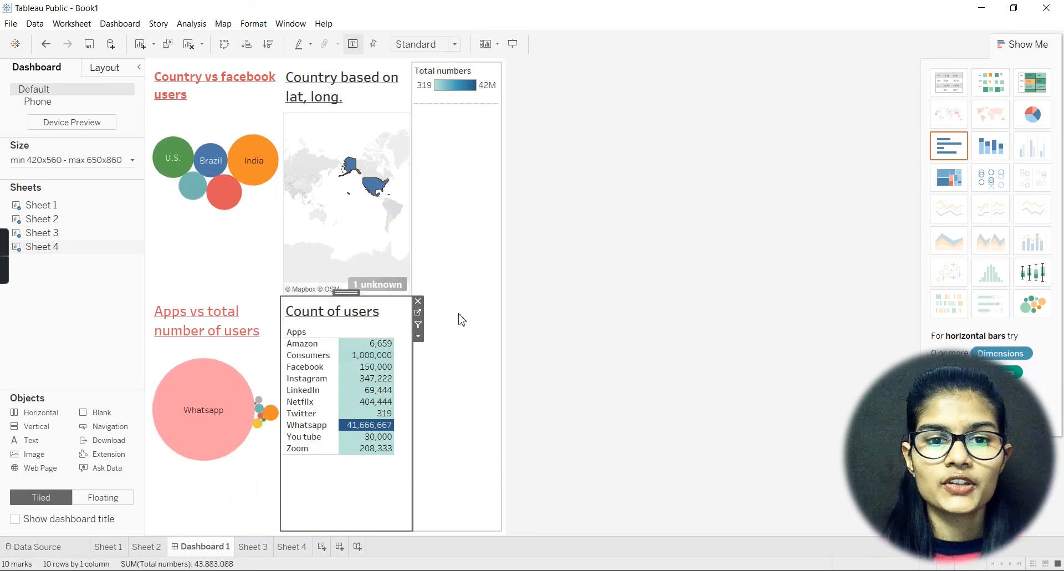
pyautogui.click(497, 77)
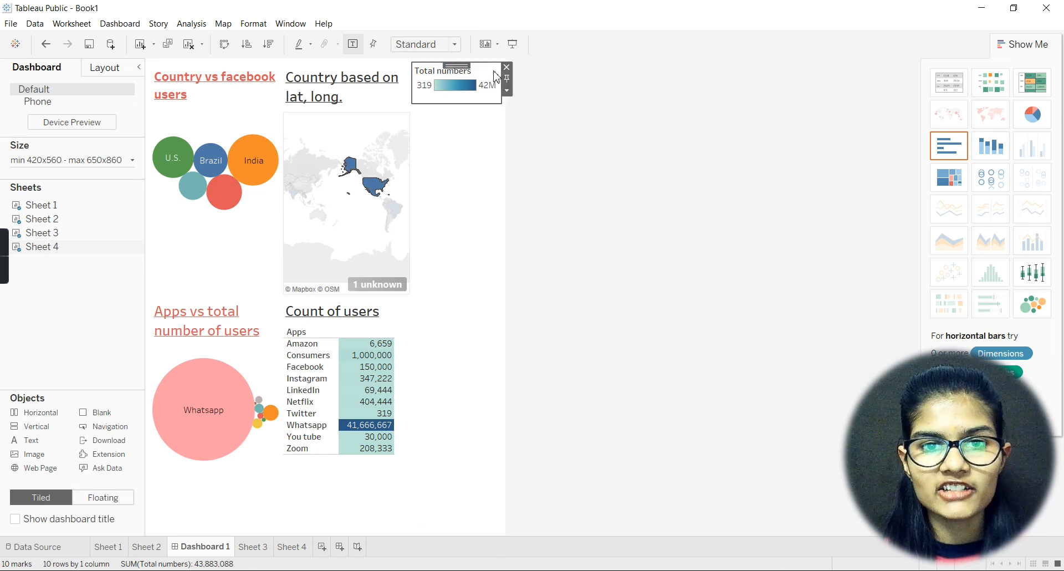
pyautogui.click(506, 67)
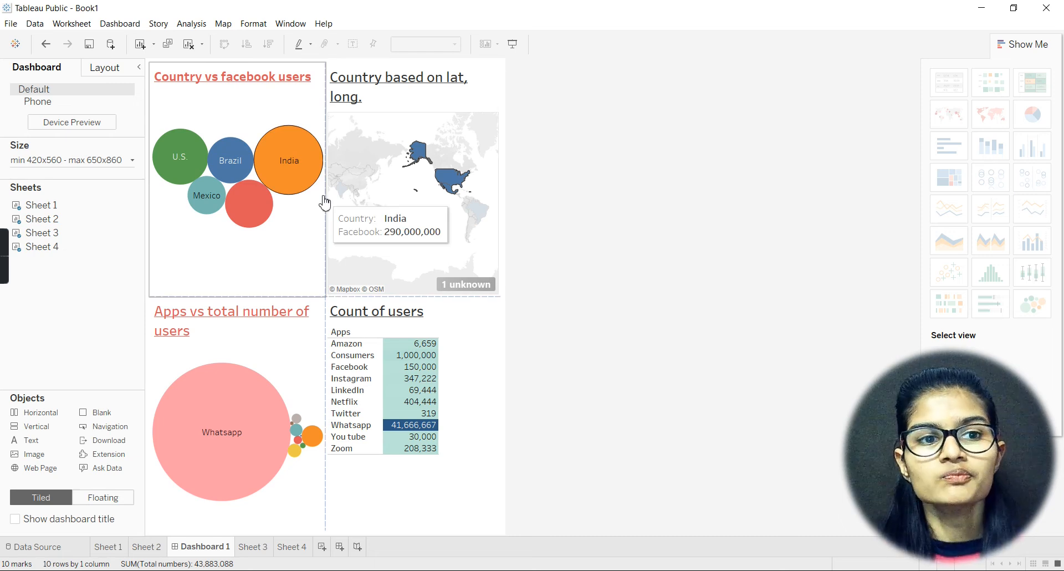
pyautogui.click(132, 160)
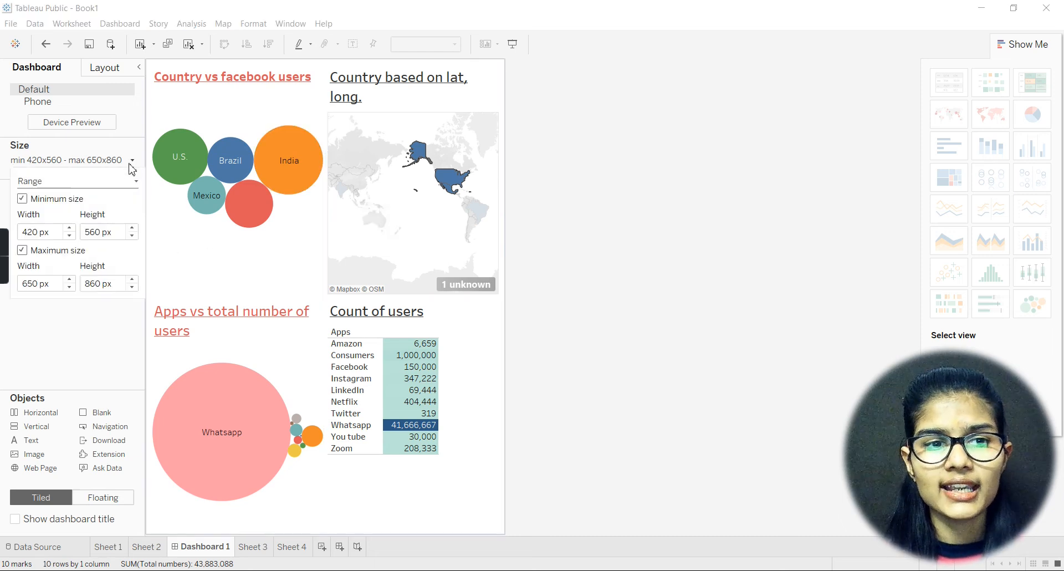
pyautogui.click(90, 364)
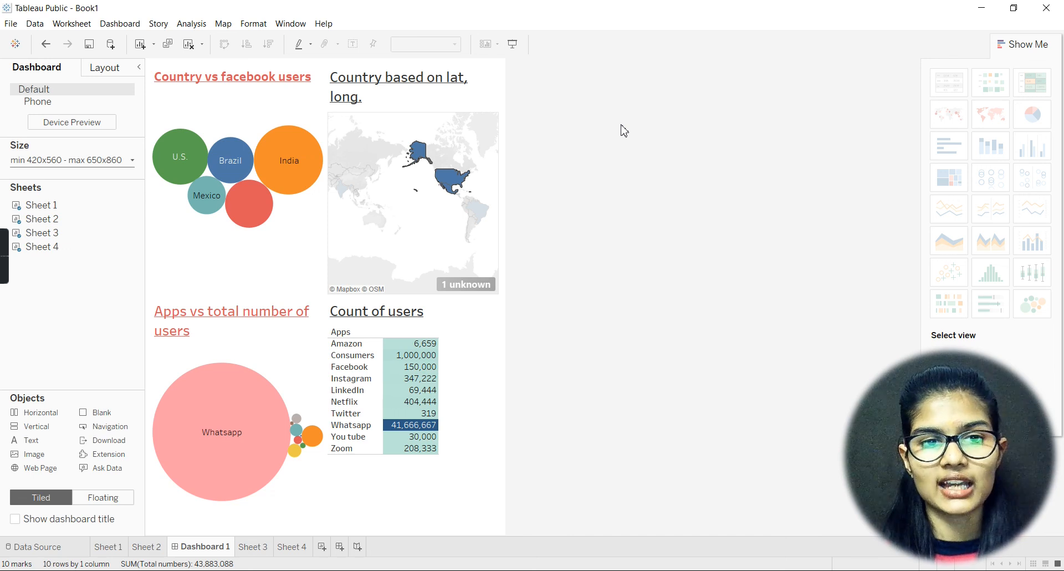
pyautogui.moveTo(3, 270)
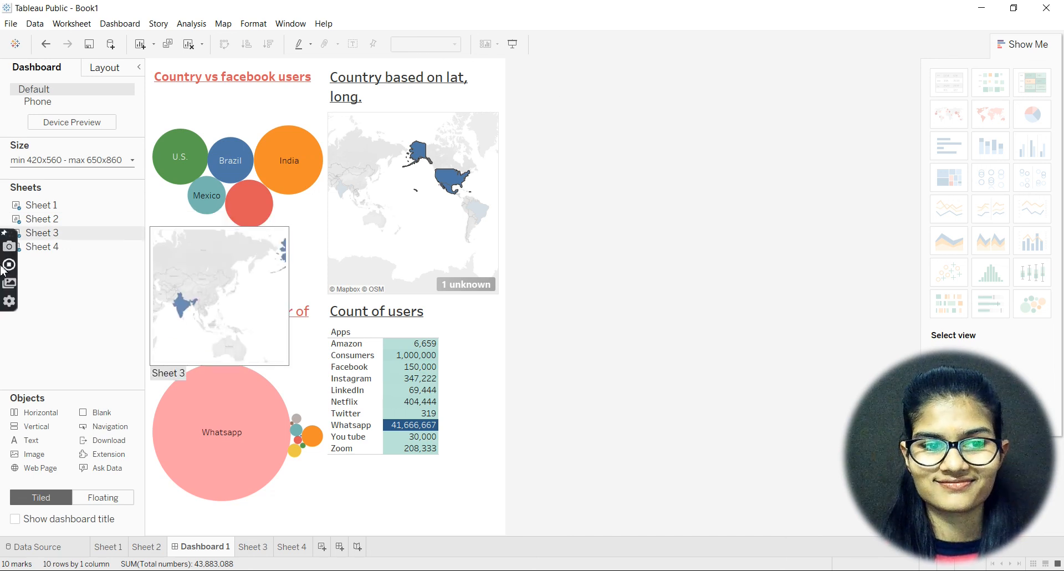